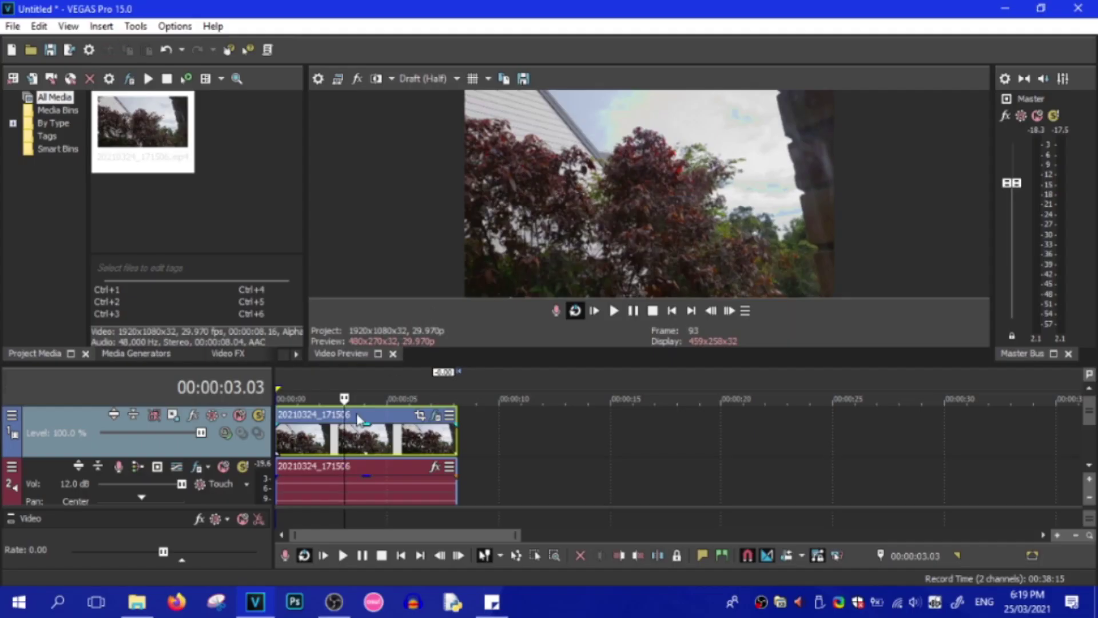
Step: Change the project's video size from 1920x1080 to 640x480 in Project Properties
{"action": "left_click", "coordinate": [353, 420]}
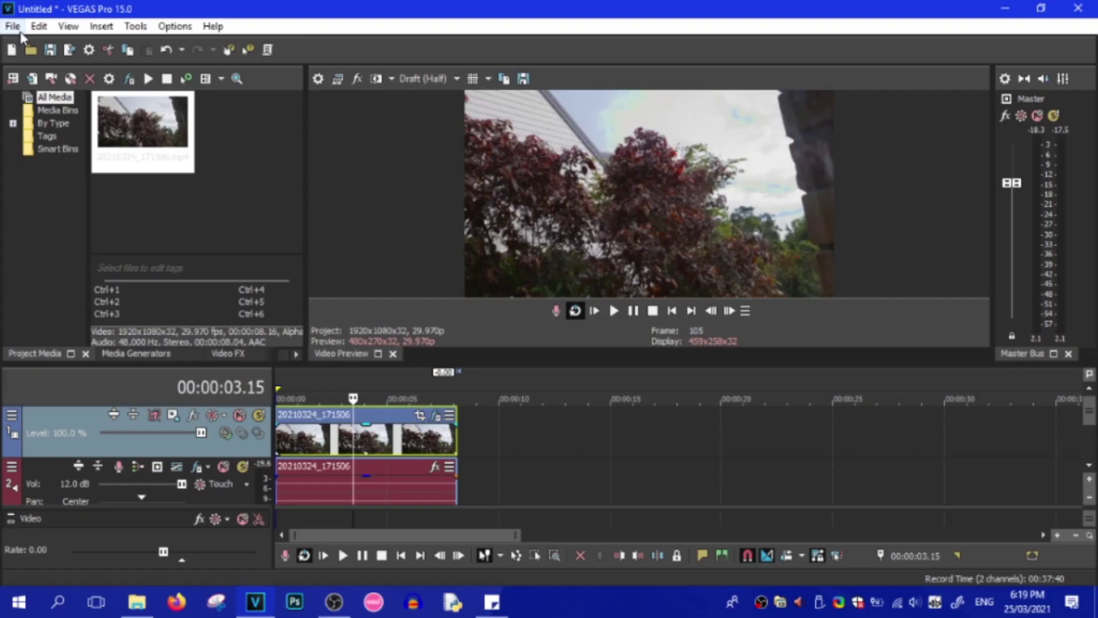
{"action": "left_click", "coordinate": [12, 26]}
{"action": "left_click", "coordinate": [43, 340]}
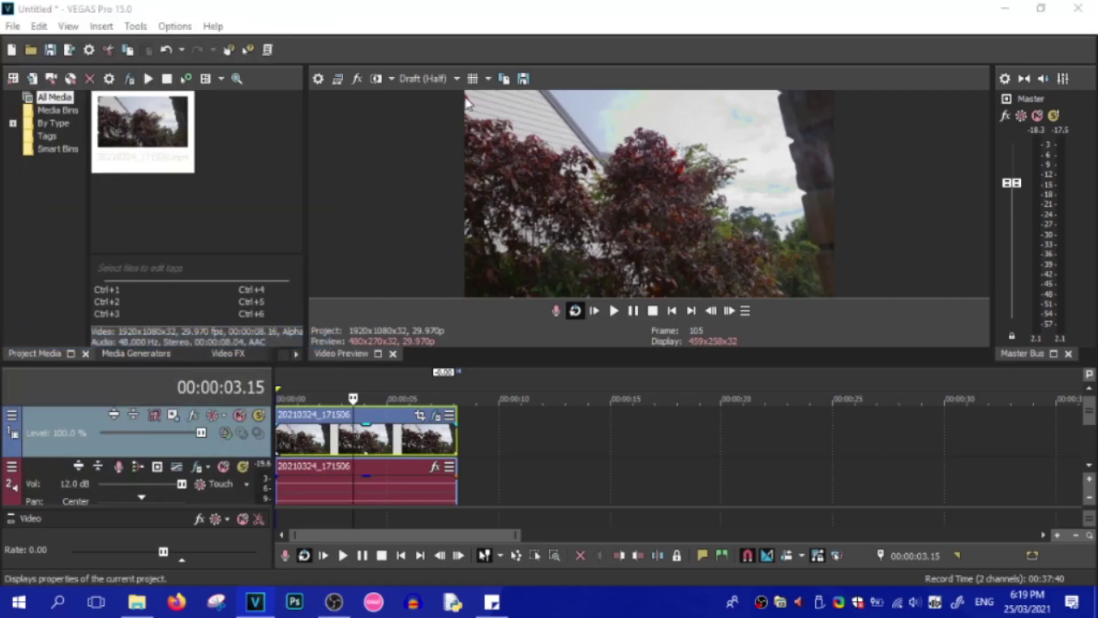
{"action": "type", "text": "1140"}
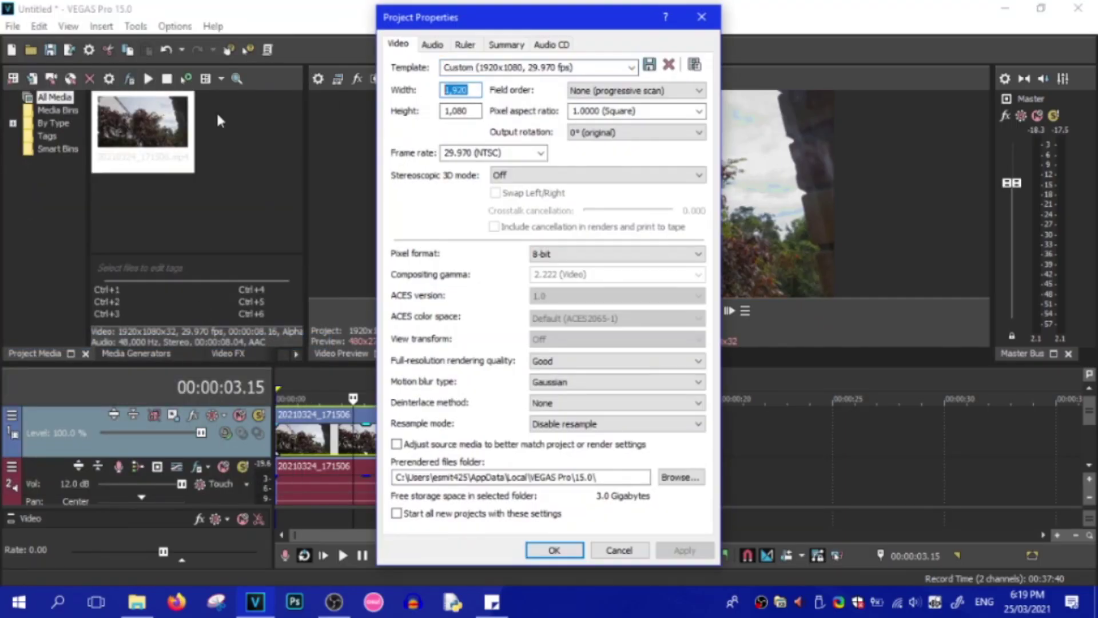
{"action": "key", "text": "Tab"}
{"action": "key", "text": "shift+Tab"}
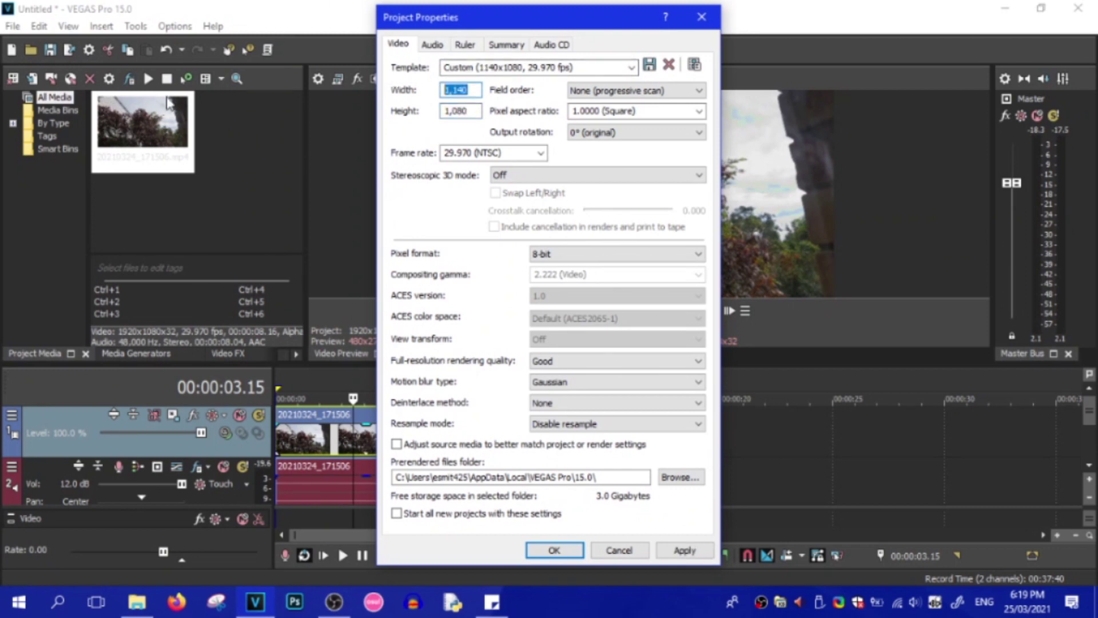
{"action": "type", "text": "640"}
{"action": "key", "text": "Tab"}
{"action": "key", "text": "Tab"}
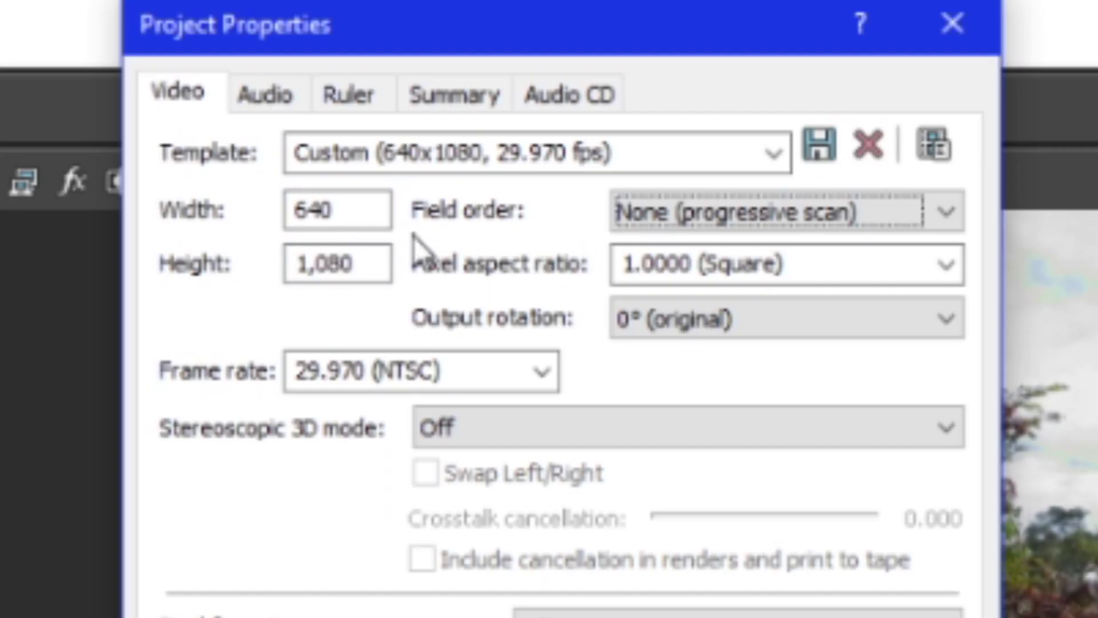
{"action": "key", "text": "shift+Tab"}
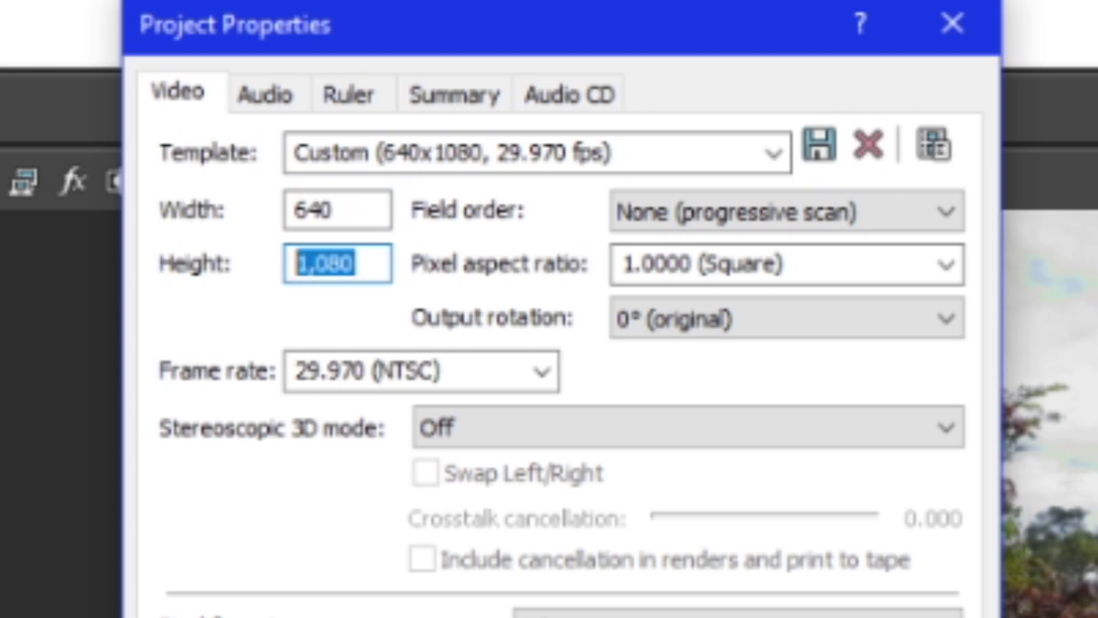
{"action": "type", "text": "480"}
{"action": "key", "text": "Return"}
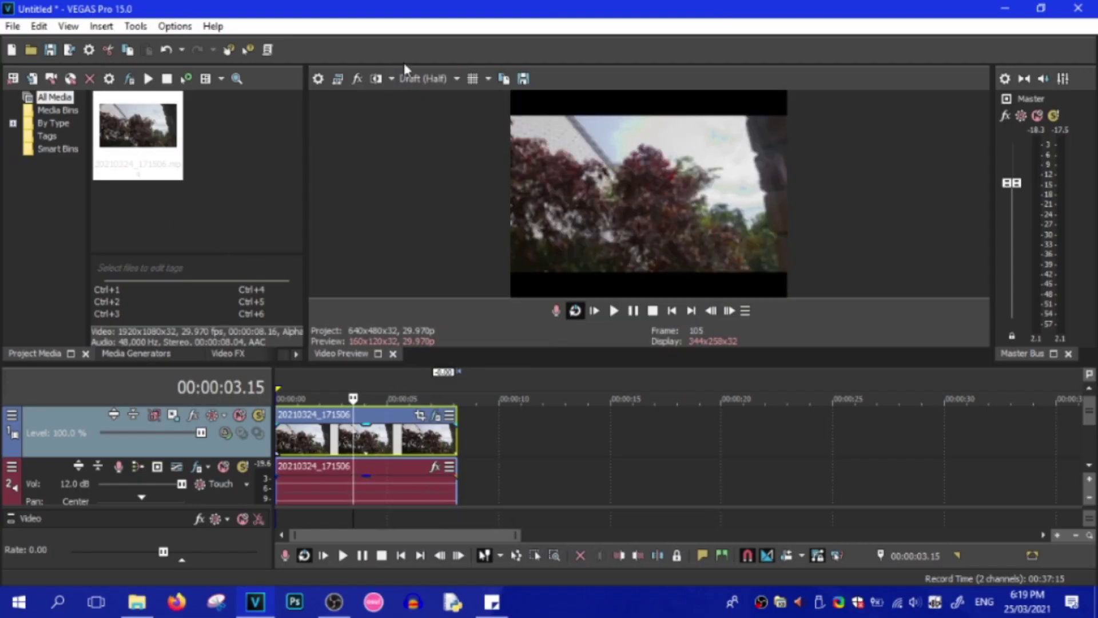
{"action": "left_click", "coordinate": [423, 79]}
Step: Set preview quality to Draft Full and give the flower clip a Pan/Crop width of 1,440
{"action": "mouse_move", "coordinate": [429, 95]}
{"action": "left_click", "coordinate": [352, 112]}
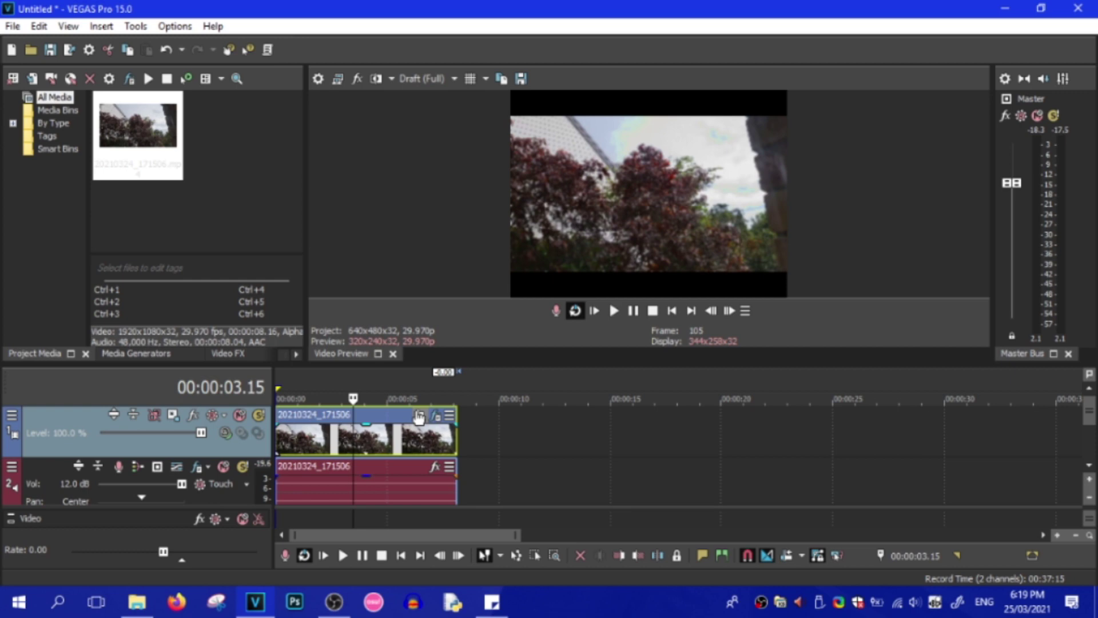
{"action": "left_click", "coordinate": [417, 406]}
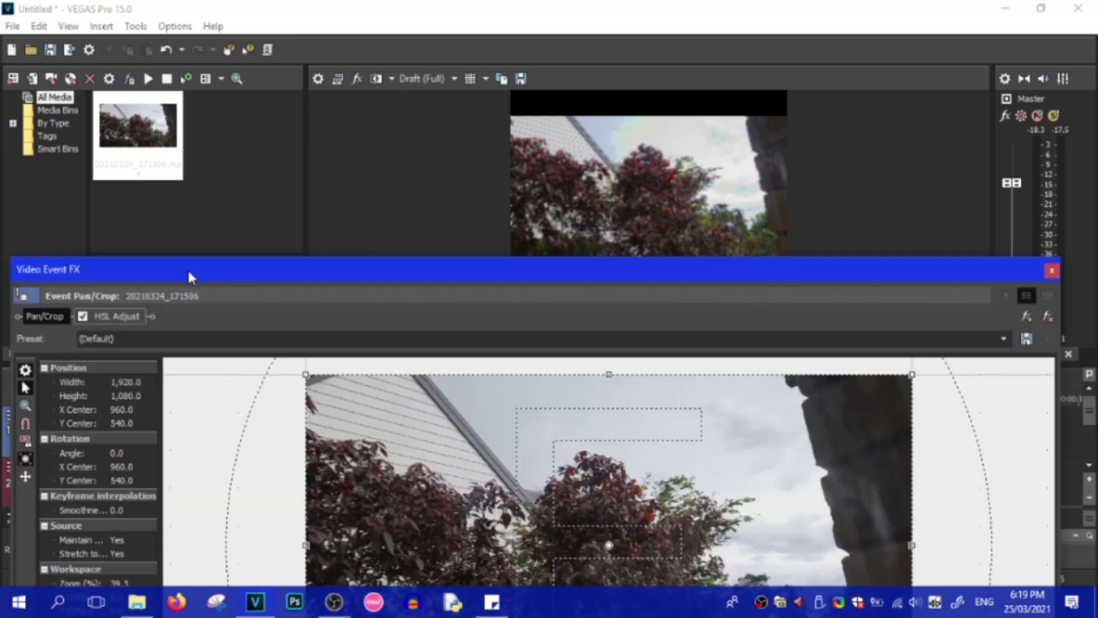
{"action": "left_click_drag", "start_coordinate": [187, 268], "coordinate": [187, 159]}
{"action": "left_click", "coordinate": [133, 267]}
{"action": "type", "text": "1,"}
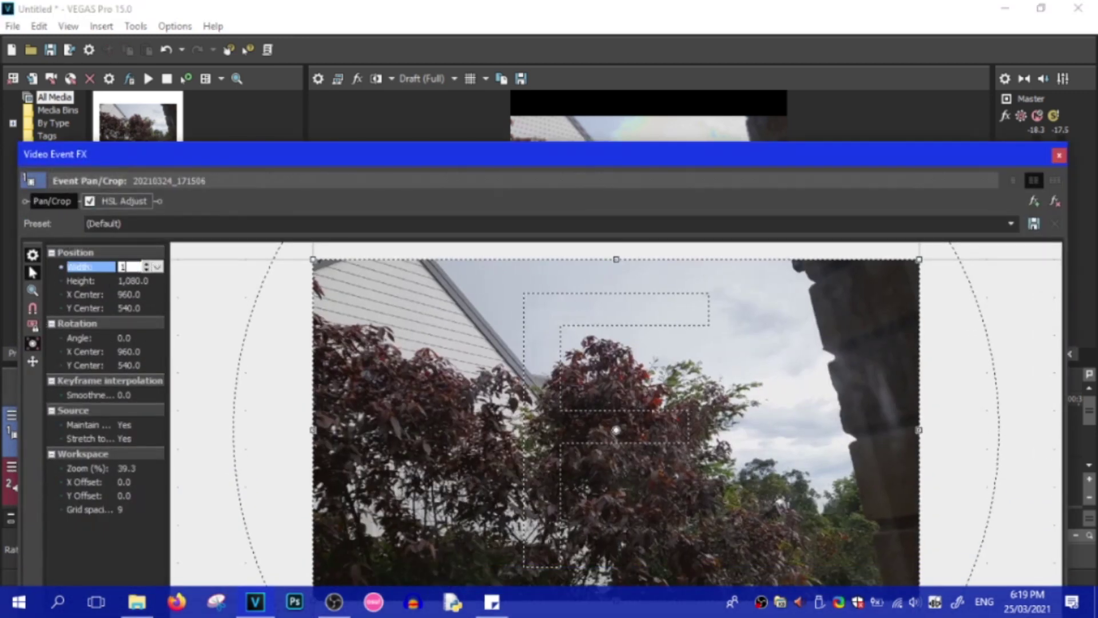
{"action": "type", "text": "440"}
{"action": "key", "text": "Return"}
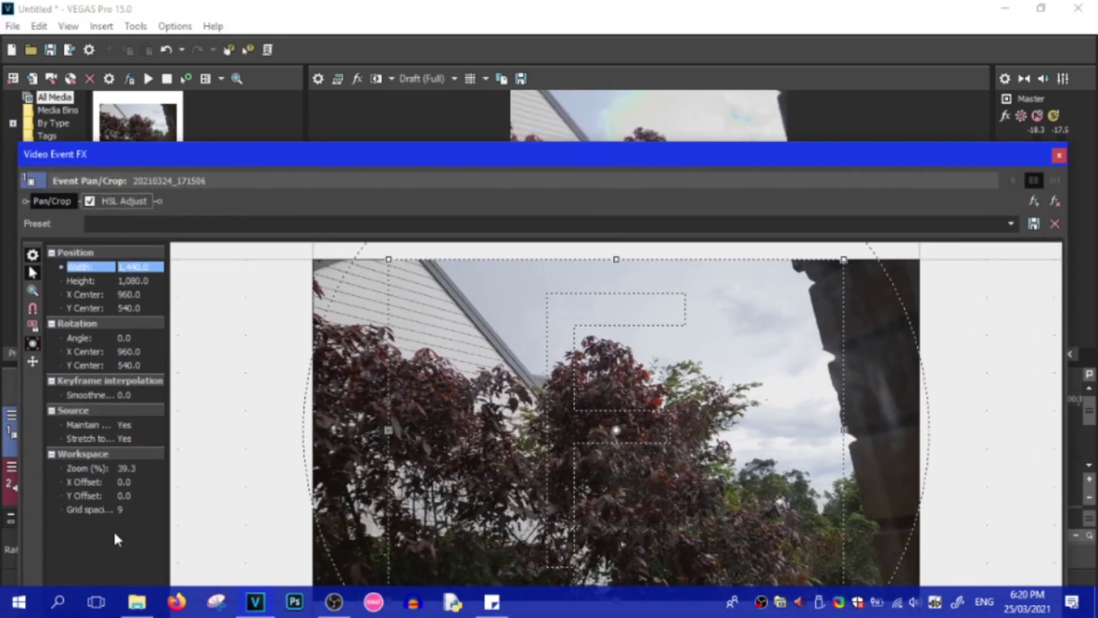
Step: Render to FLOWERS.mp4 in the AE VHS folder with the vhs template, then close the player
{"action": "key", "text": "Escape"}
{"action": "key", "text": "alt+f"}
{"action": "key", "text": "Down"}
{"action": "key", "text": "Down"}
{"action": "key", "text": "Down"}
{"action": "key", "text": "Down"}
{"action": "key", "text": "Down"}
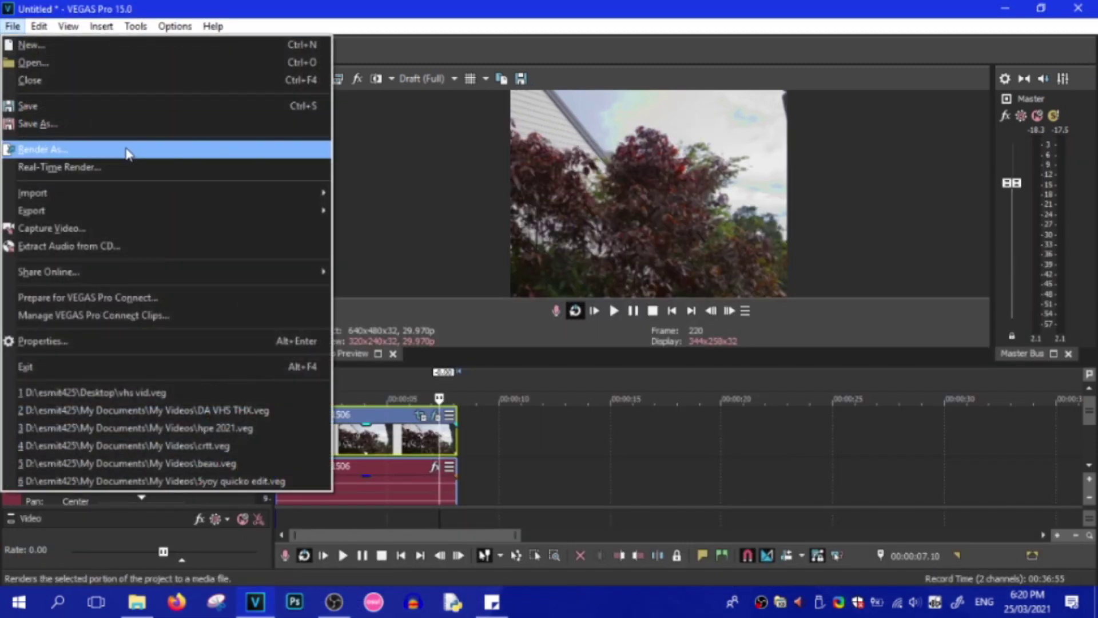
{"action": "key", "text": "Return"}
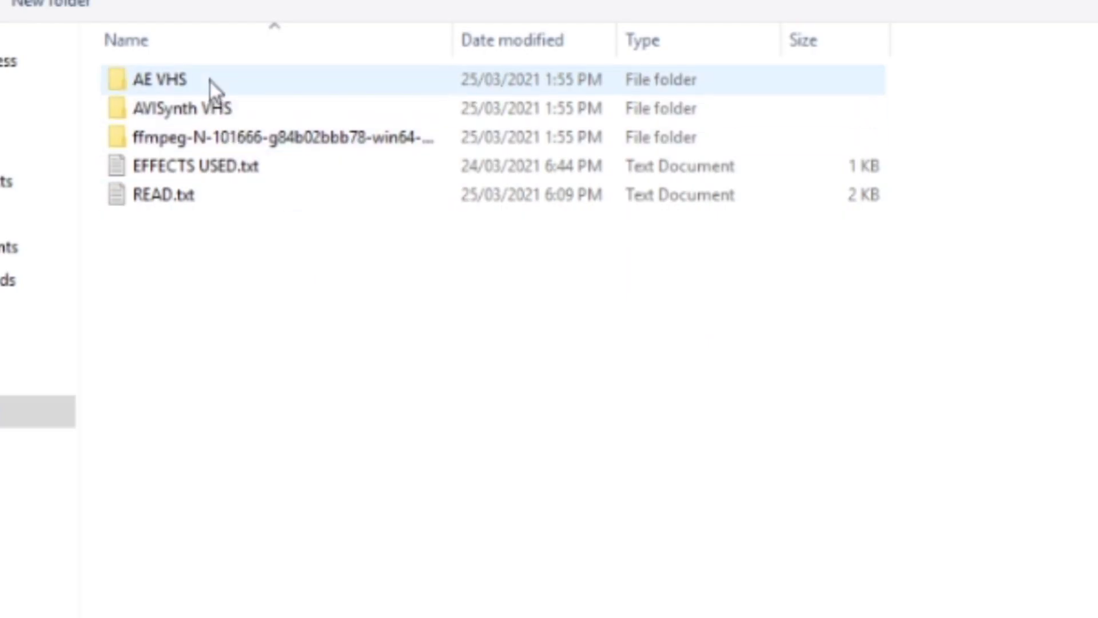
{"action": "double_click", "coordinate": [210, 81]}
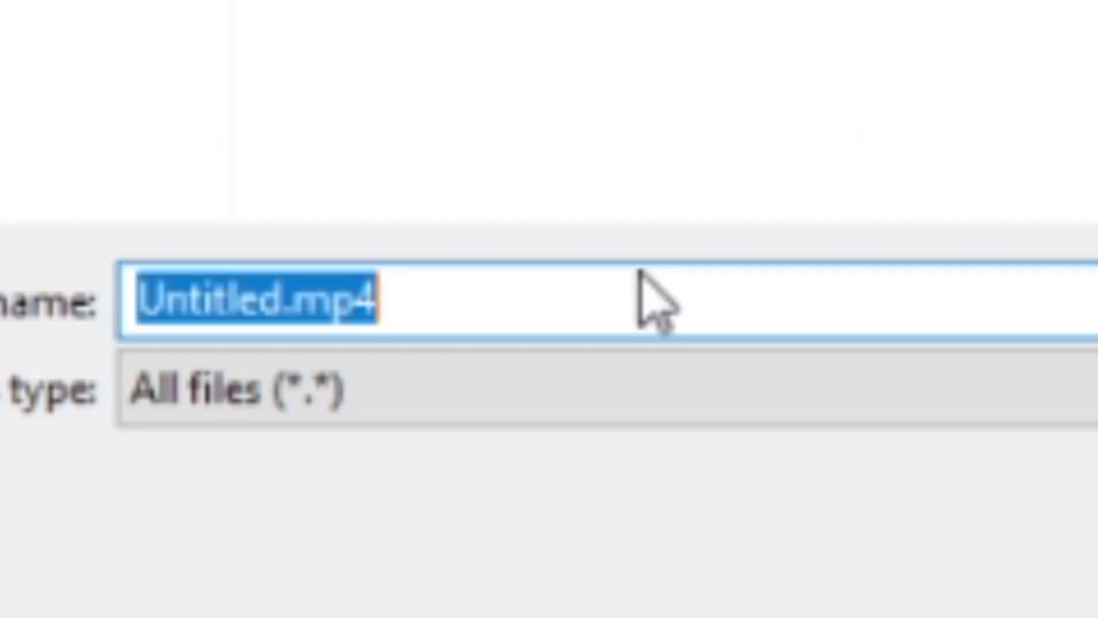
{"action": "type", "text": "FLOWERS.mp4"}
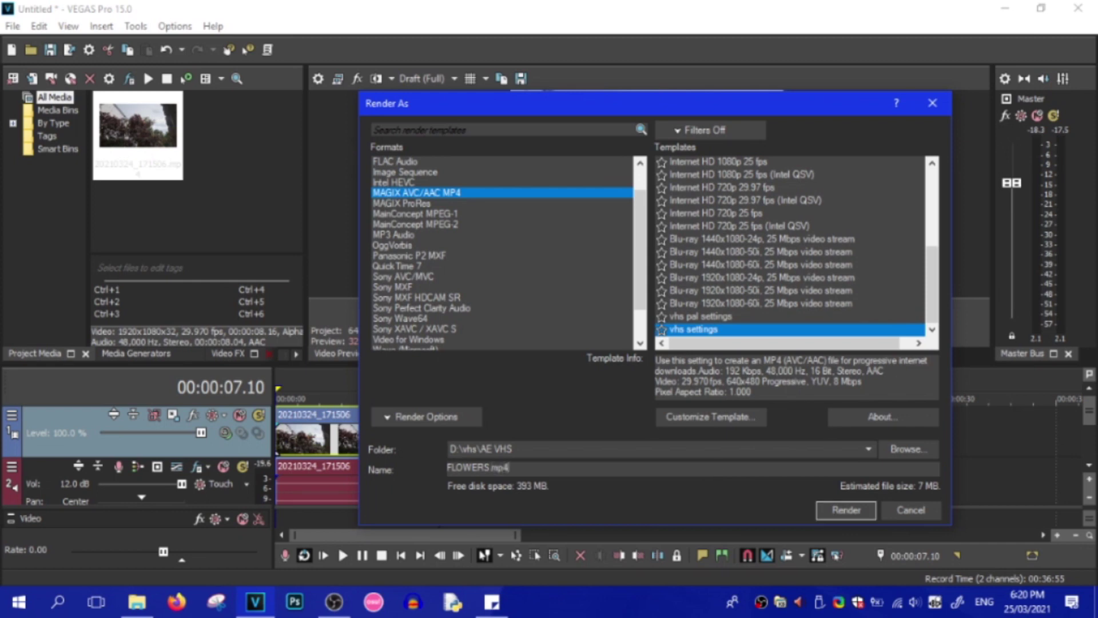
{"action": "left_click", "coordinate": [846, 510]}
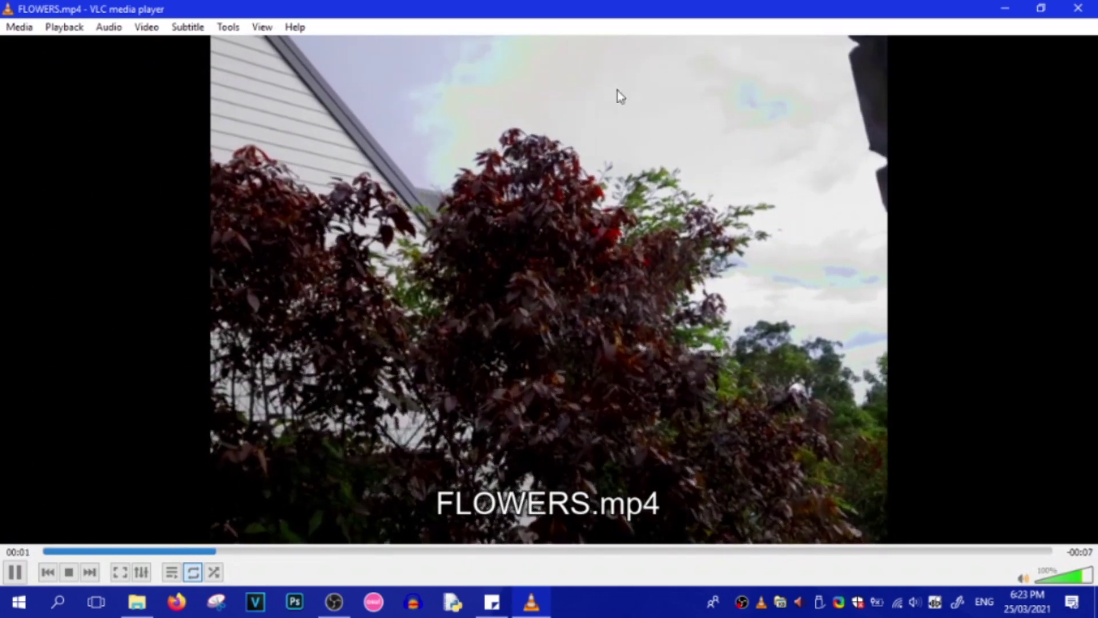
{"action": "left_click", "coordinate": [1078, 8]}
Step: Open Realistic VHS Effect.aep from the AE VHS Project folder in After Effects
{"action": "double_click", "coordinate": [225, 113]}
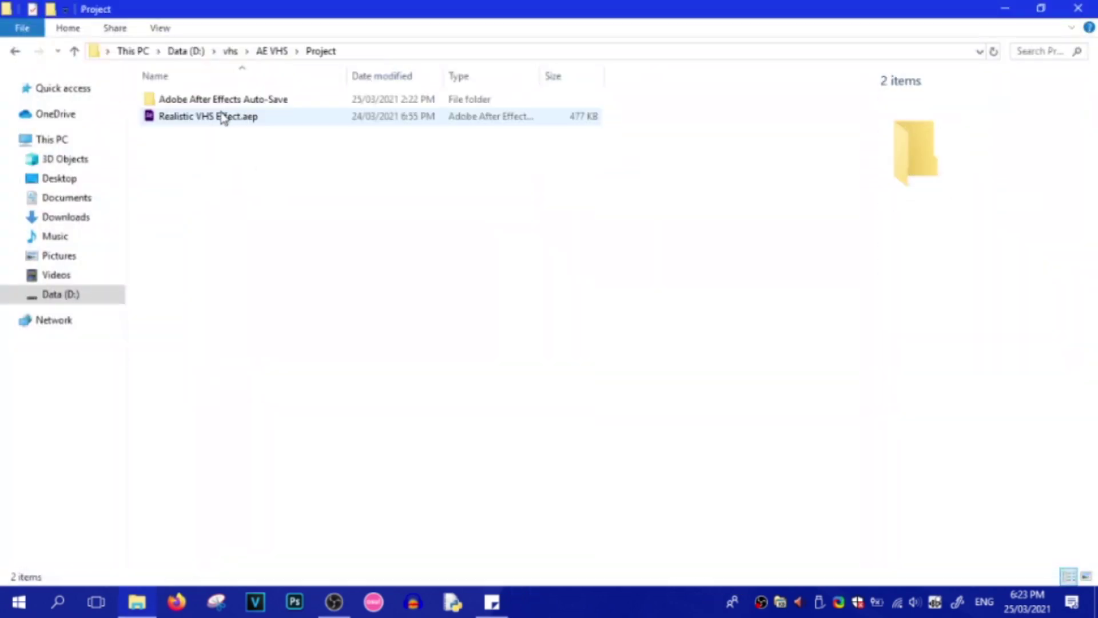
{"action": "left_click", "coordinate": [221, 117]}
{"action": "double_click", "coordinate": [221, 117]}
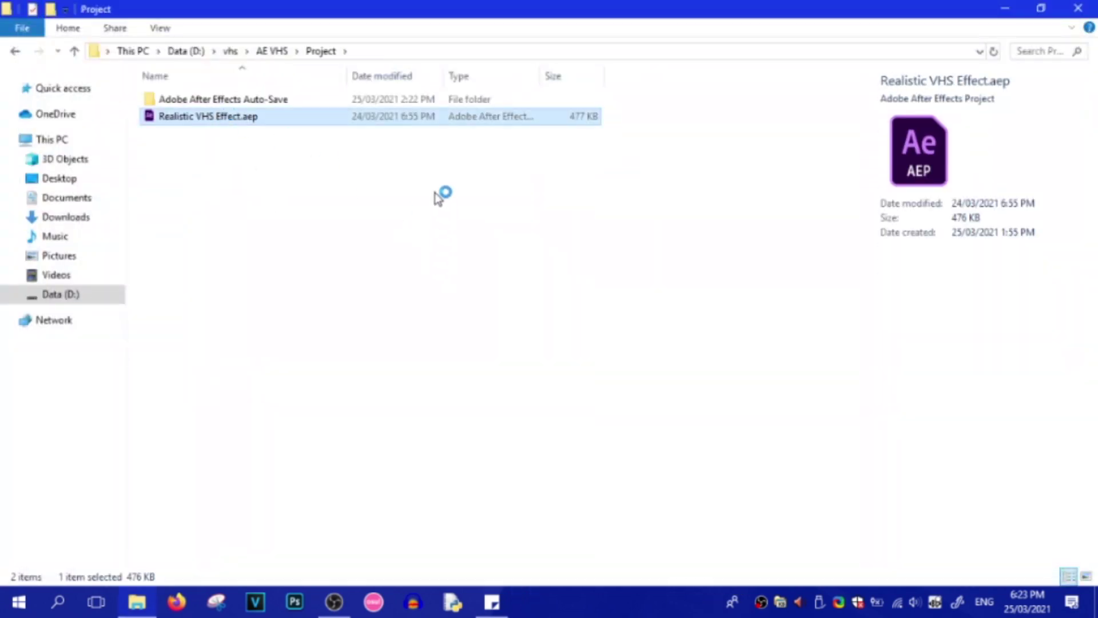
{"action": "left_click", "coordinate": [559, 171]}
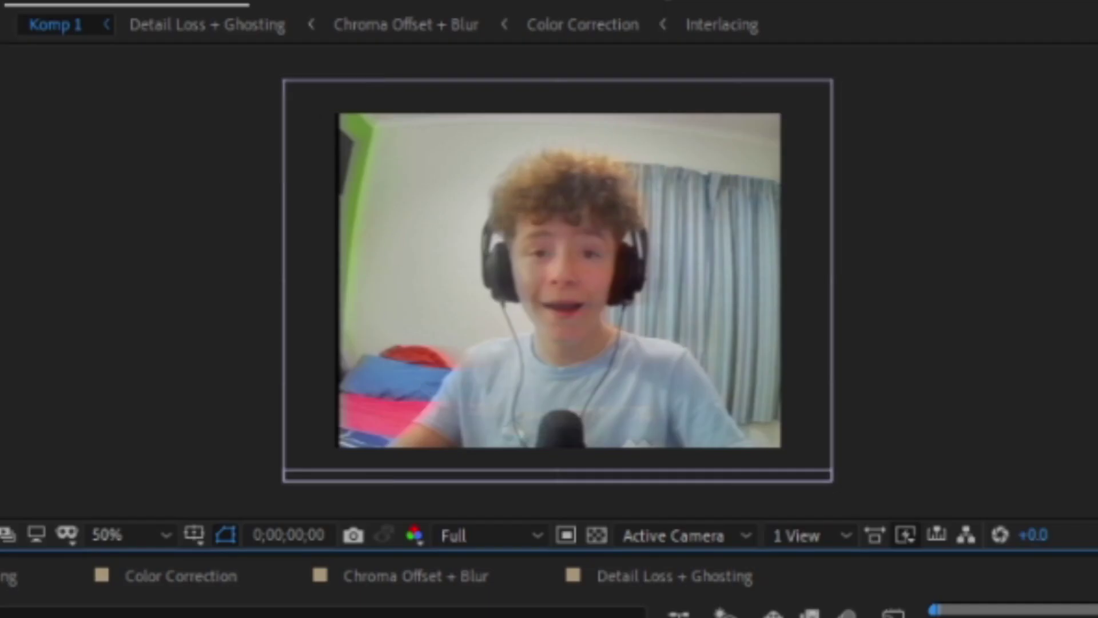
Step: Replace the DA VHS THX.mp4 footage with FLOWERS.mp4 from the AE VHS folder
{"action": "left_click", "coordinate": [187, 484]}
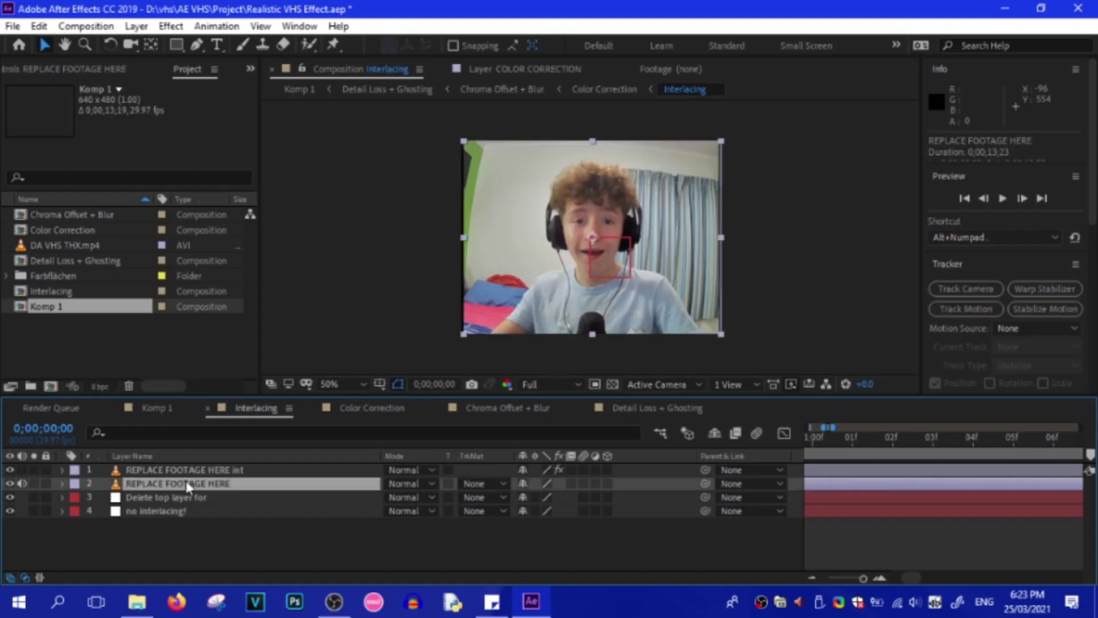
{"action": "left_click", "coordinate": [100, 247]}
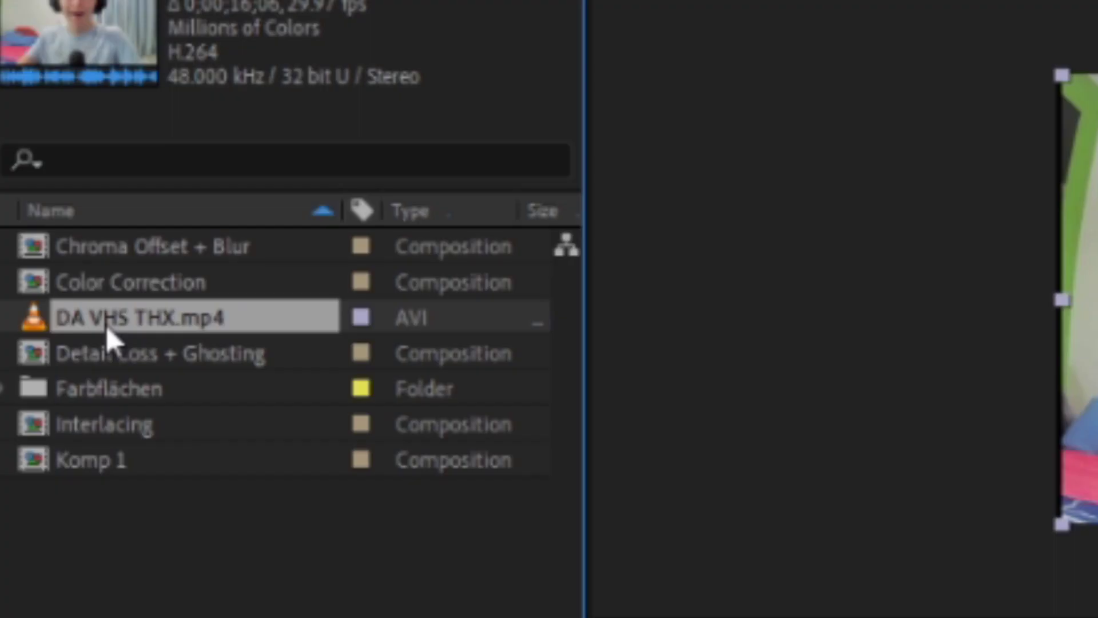
{"action": "left_click", "coordinate": [155, 520]}
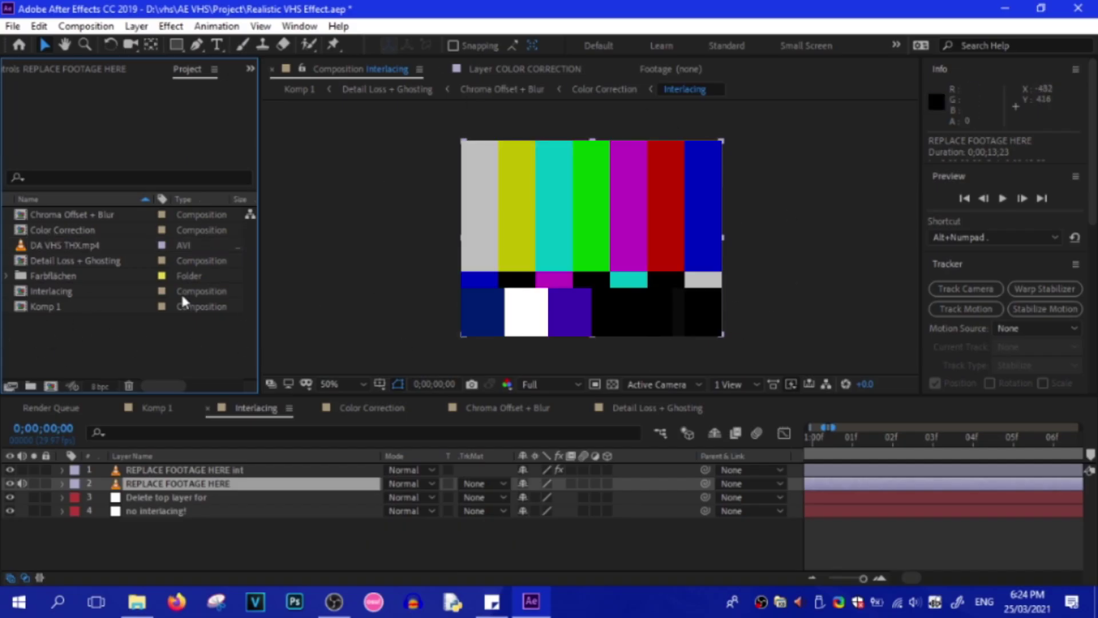
{"action": "left_click", "coordinate": [53, 248]}
{"action": "right_click", "coordinate": [55, 249]}
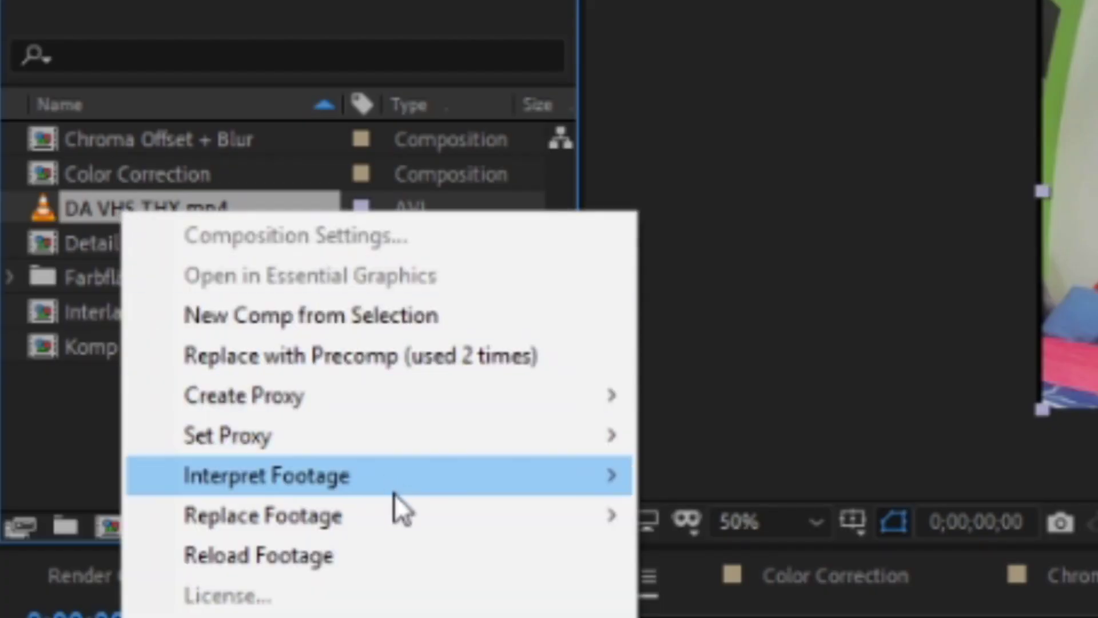
{"action": "mouse_move", "coordinate": [411, 518]}
{"action": "left_click", "coordinate": [761, 524]}
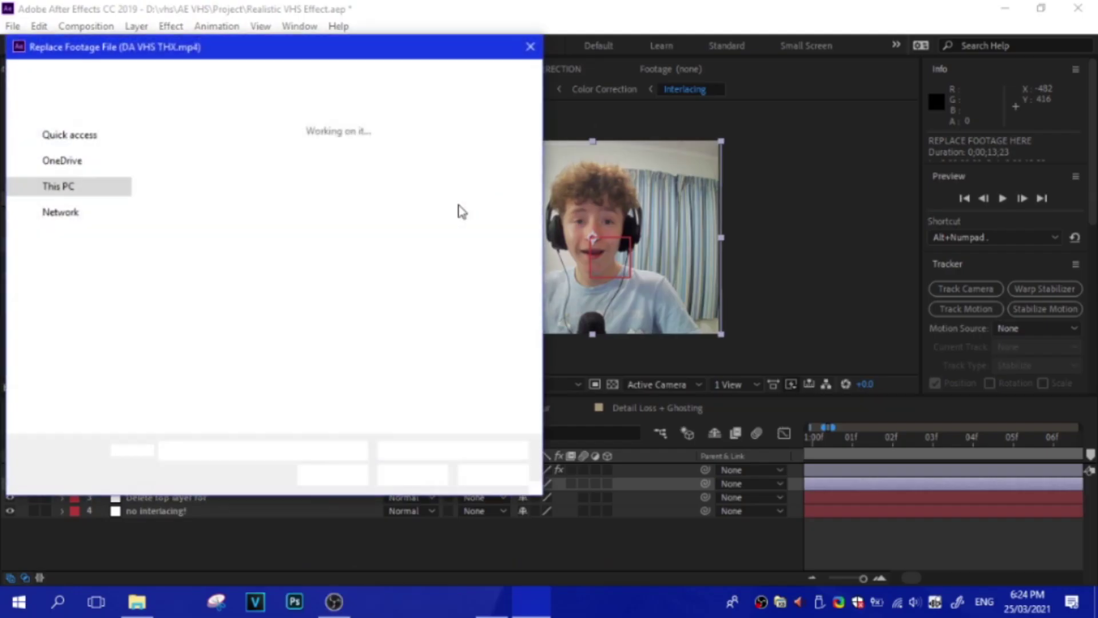
{"action": "left_click", "coordinate": [54, 309]}
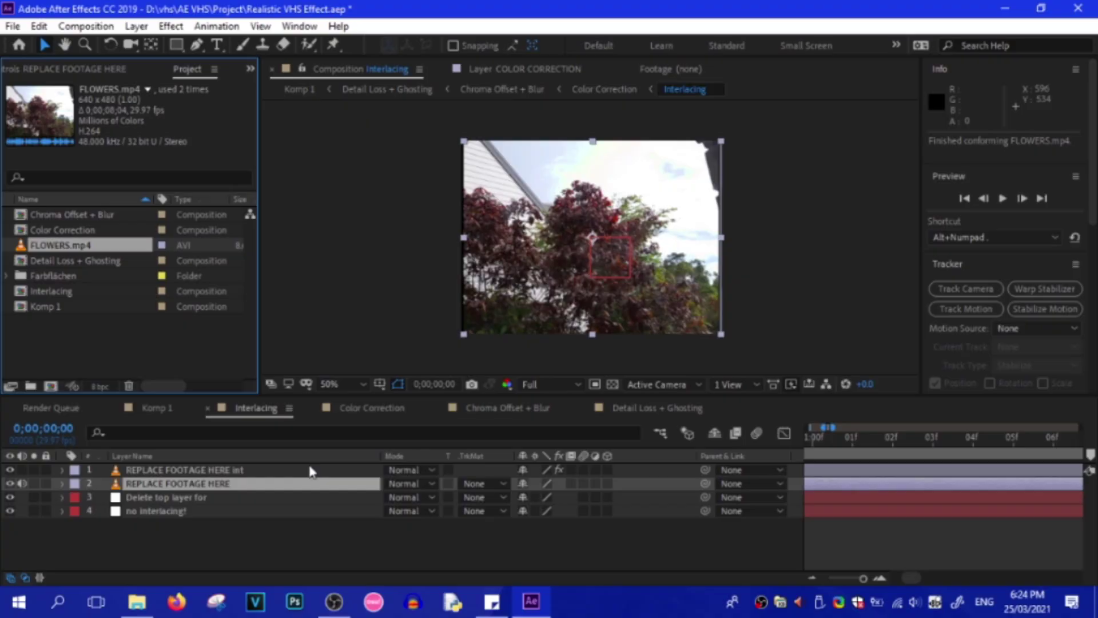
Step: Nudge the REPLACE FOOTAGE HERE int layer one frame later and step through frames to check
{"action": "left_click", "coordinate": [231, 470]}
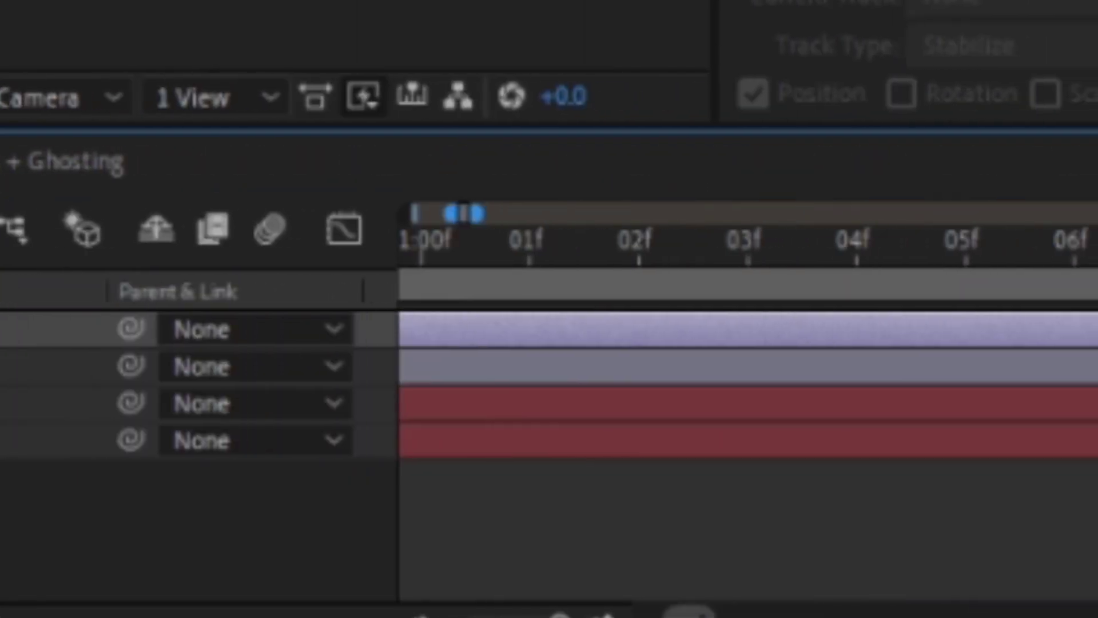
{"action": "key", "text": "alt+Page_Down"}
{"action": "key", "text": "Page_Down"}
{"action": "key", "text": "Page_Down"}
{"action": "key", "text": "Page_Down"}
{"action": "key", "text": "Page_Down"}
{"action": "key", "text": "Page_Down"}
{"action": "key", "text": "Page_Down"}
{"action": "key", "text": "Page_Down"}
{"action": "key", "text": "Page_Down"}
{"action": "key", "text": "Page_Down"}
{"action": "key", "text": "Page_Down"}
{"action": "key", "text": "Page_Down"}
{"action": "key", "text": "Page_Down"}
{"action": "key", "text": "Page_Down"}
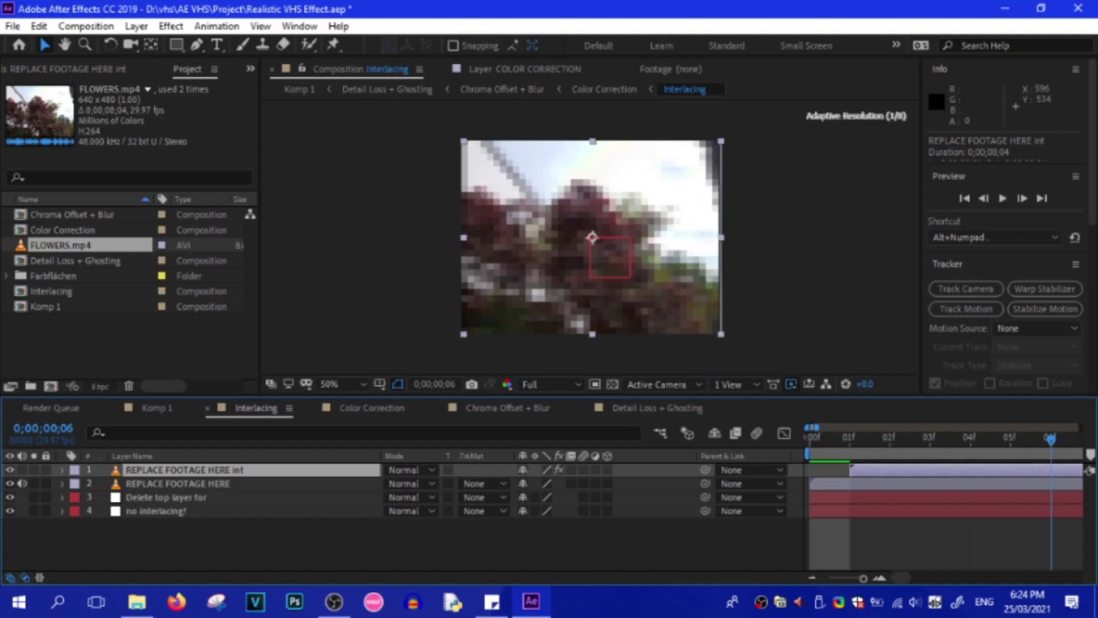
{"action": "scroll", "coordinate": [642, 257], "scroll_direction": "up", "scroll_amount": 3}
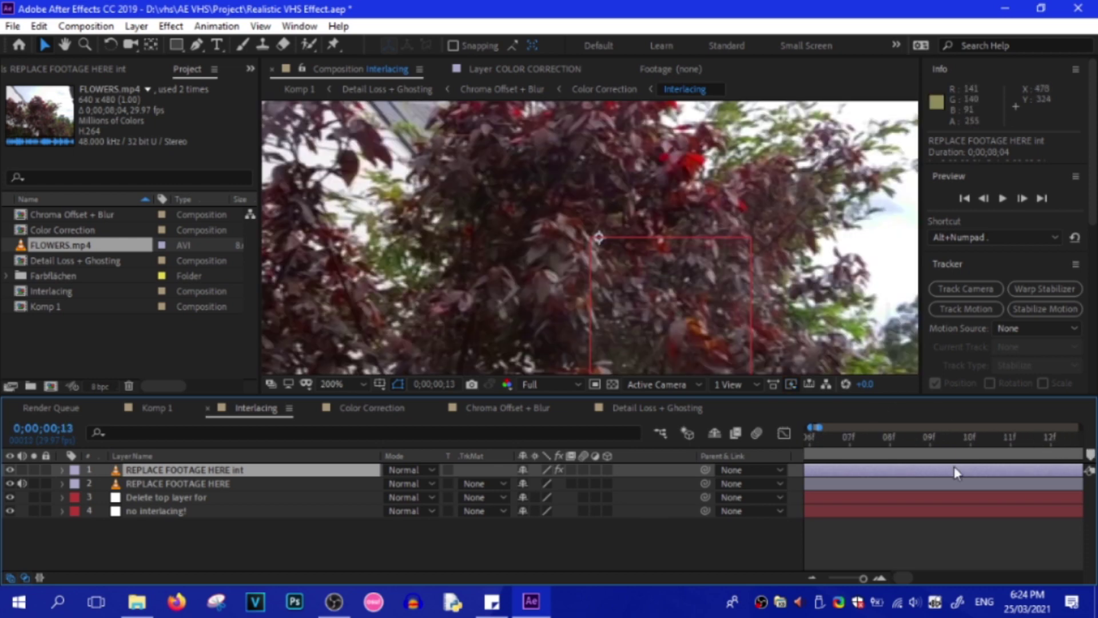
{"action": "key", "text": "o"}
{"action": "key", "text": ";"}
{"action": "key", "text": "Page_Down"}
{"action": "key", "text": "Page_Down"}
{"action": "key", "text": "Page_Down"}
{"action": "key", "text": "Page_Down"}
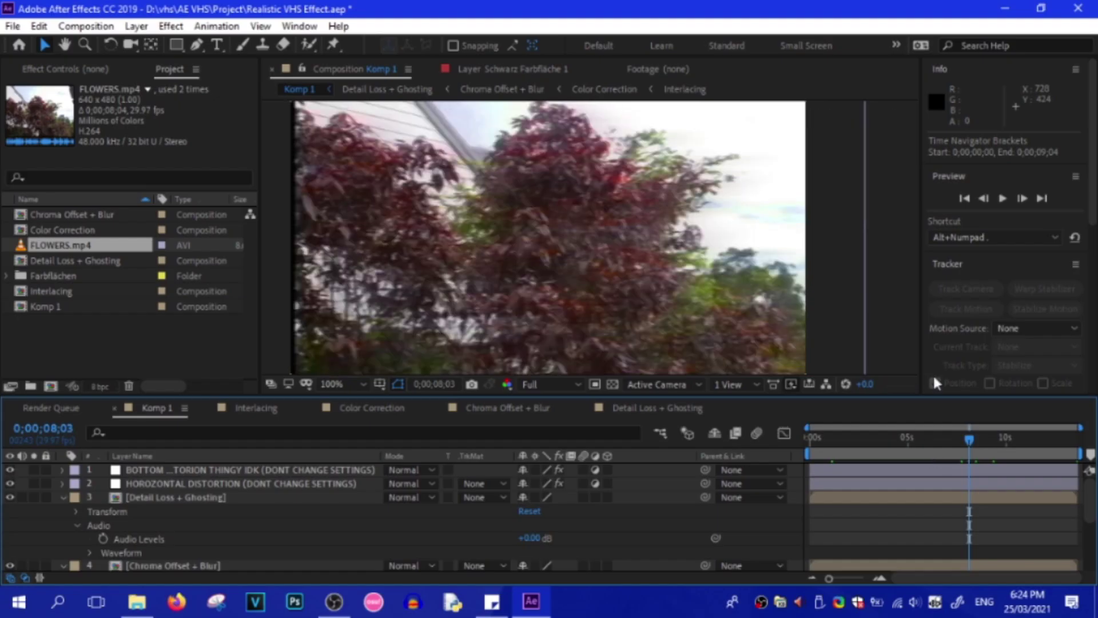
{"action": "key", "text": "Page_Up"}
{"action": "key", "text": "Page_Up"}
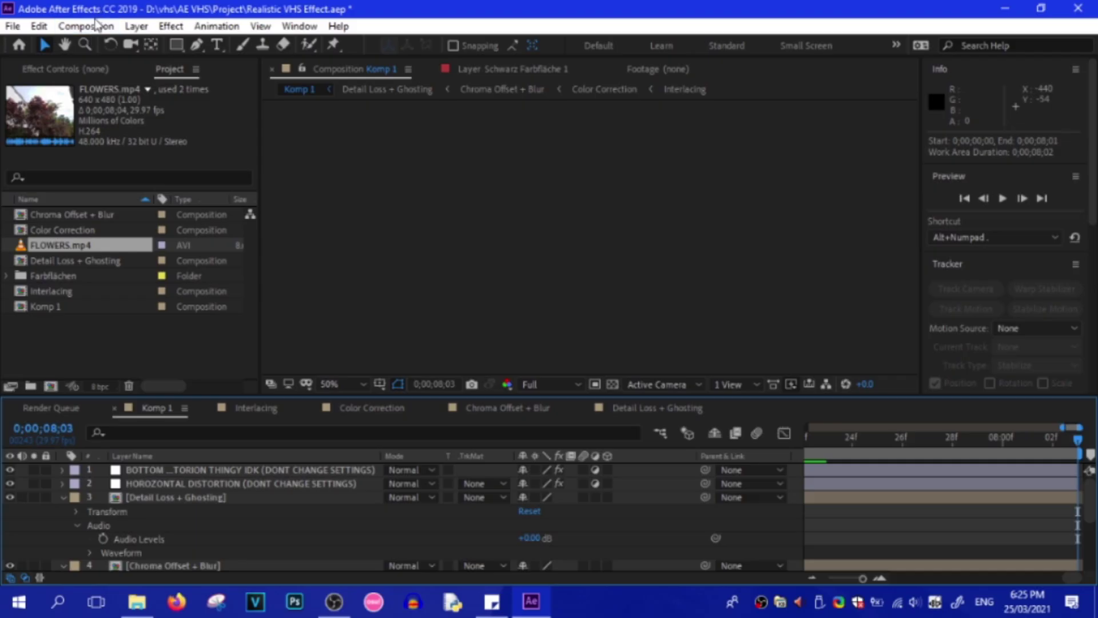
Step: Add Komp 1 to the render queue with output INPUT.avi in D:\vhs\ffmpeg\bin
{"action": "left_click", "coordinate": [86, 26]}
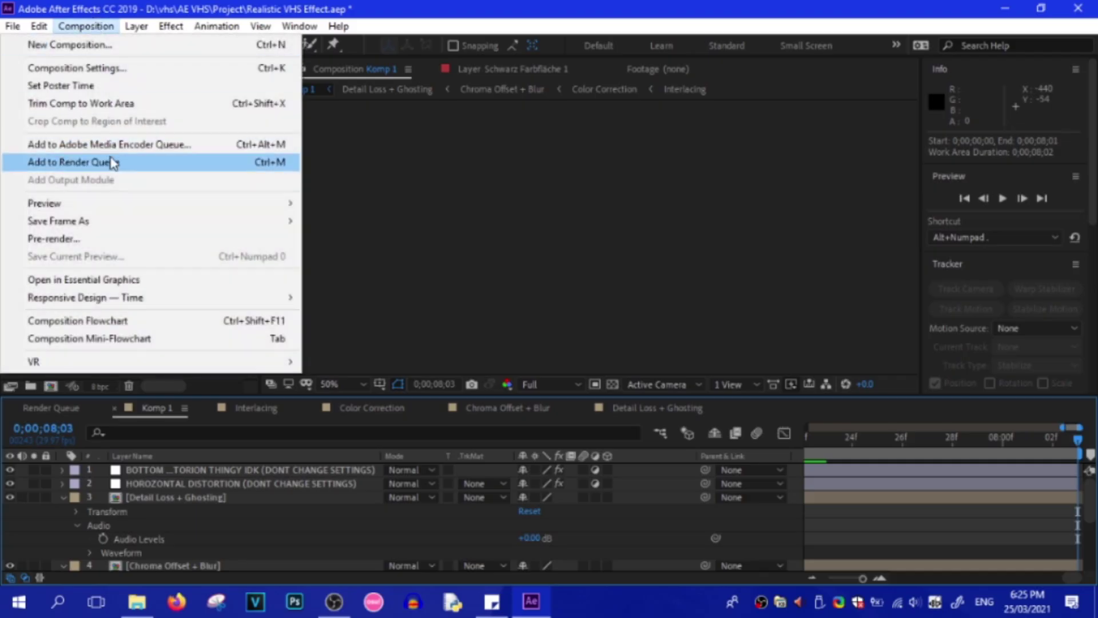
{"action": "left_click", "coordinate": [141, 163]}
{"action": "left_click", "coordinate": [396, 553]}
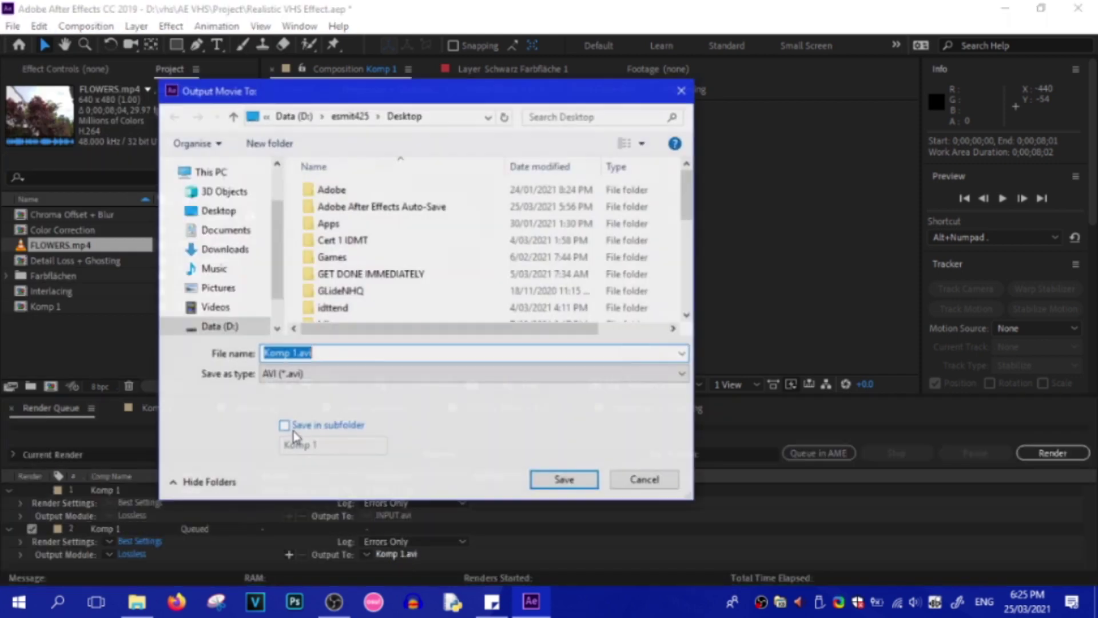
{"action": "left_click", "coordinate": [219, 280]}
{"action": "double_click", "coordinate": [349, 297]}
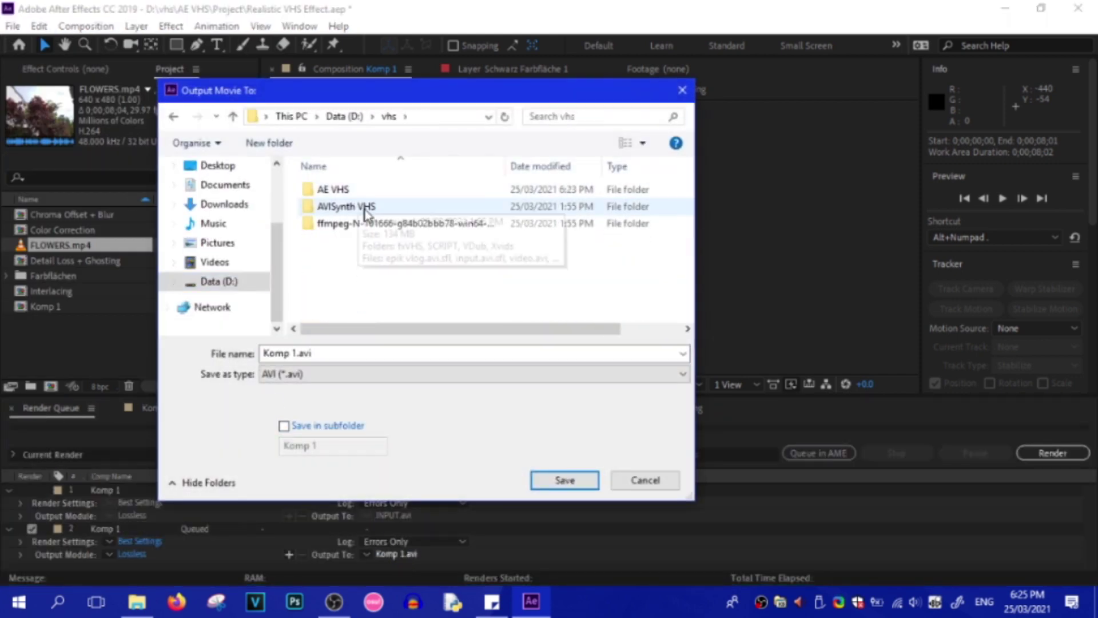
{"action": "double_click", "coordinate": [367, 223]}
{"action": "double_click", "coordinate": [379, 259]}
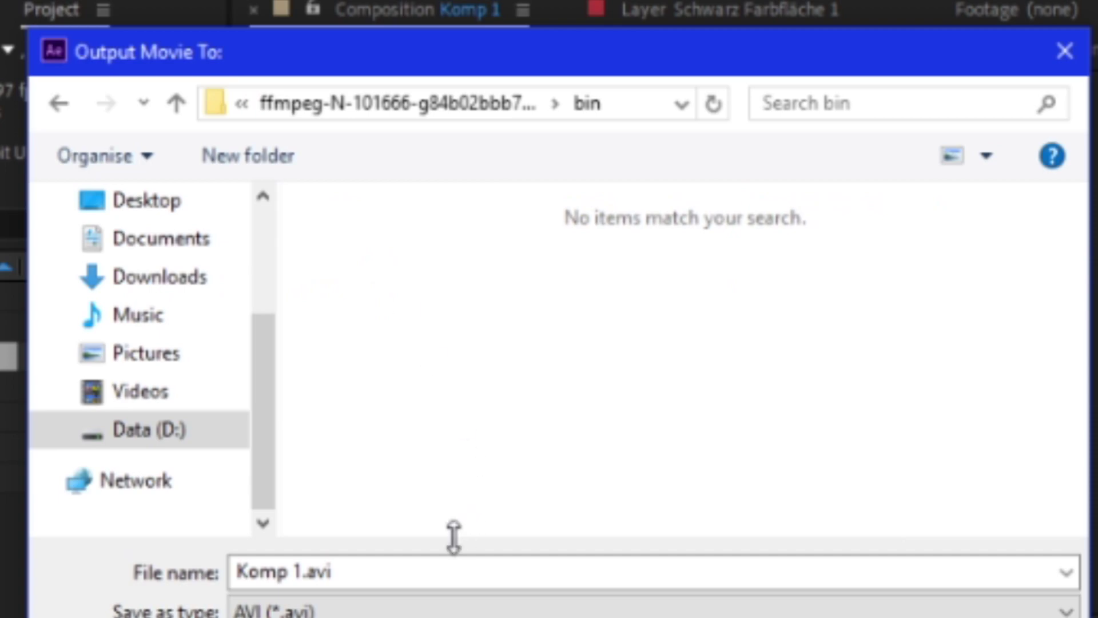
{"action": "left_click", "coordinate": [446, 572]}
{"action": "type", "text": "INPU"}
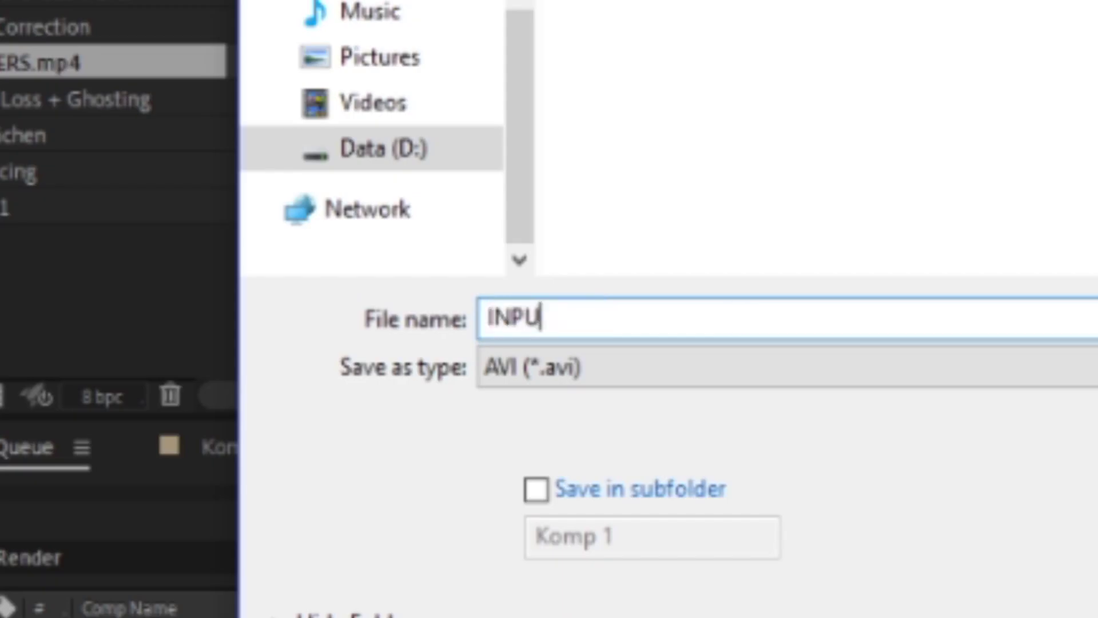
{"action": "key", "text": "Return"}
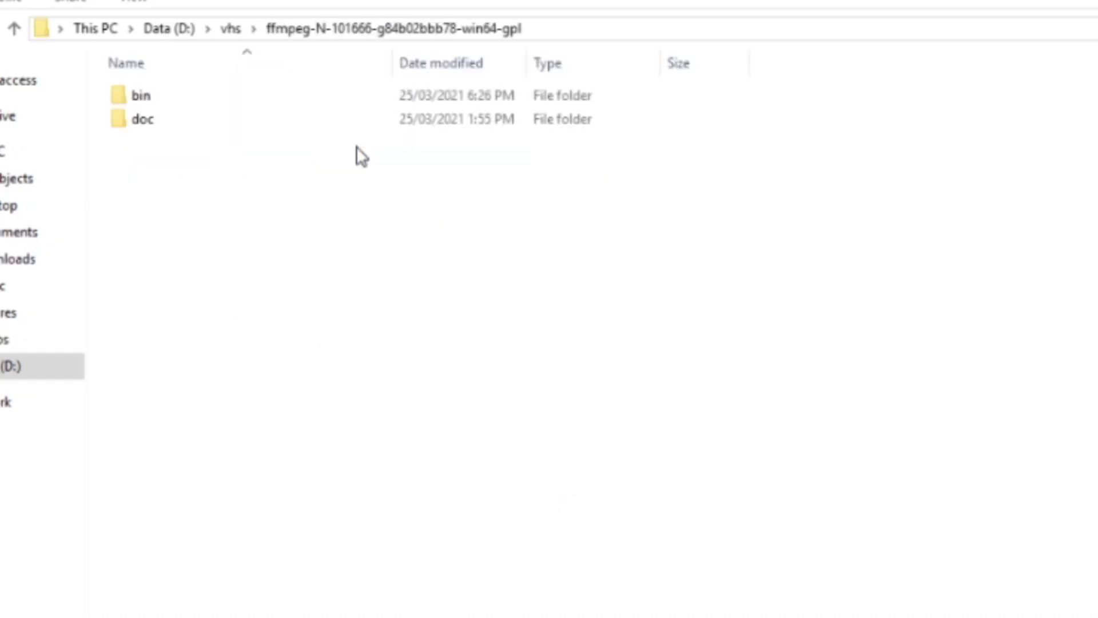
Step: Open the bin folder and play INPUT.avi to check the render
{"action": "double_click", "coordinate": [206, 94]}
{"action": "left_click", "coordinate": [184, 165]}
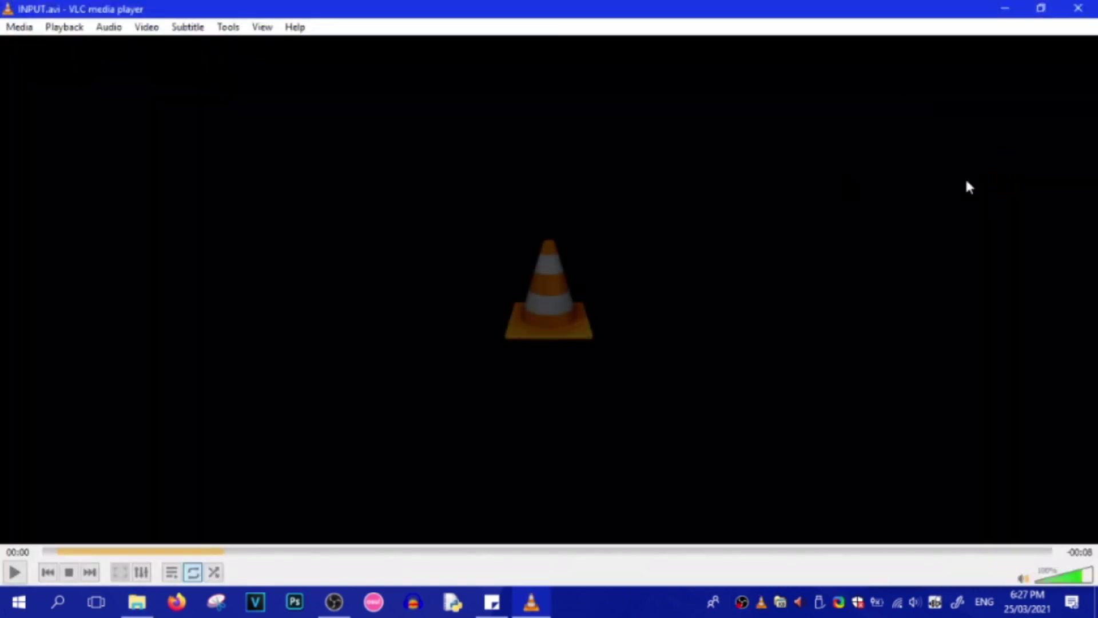
{"action": "key", "text": "alt+F4"}
Step: View the command in UBUNTU.txt, then close it and clear the selection
{"action": "double_click", "coordinate": [229, 187]}
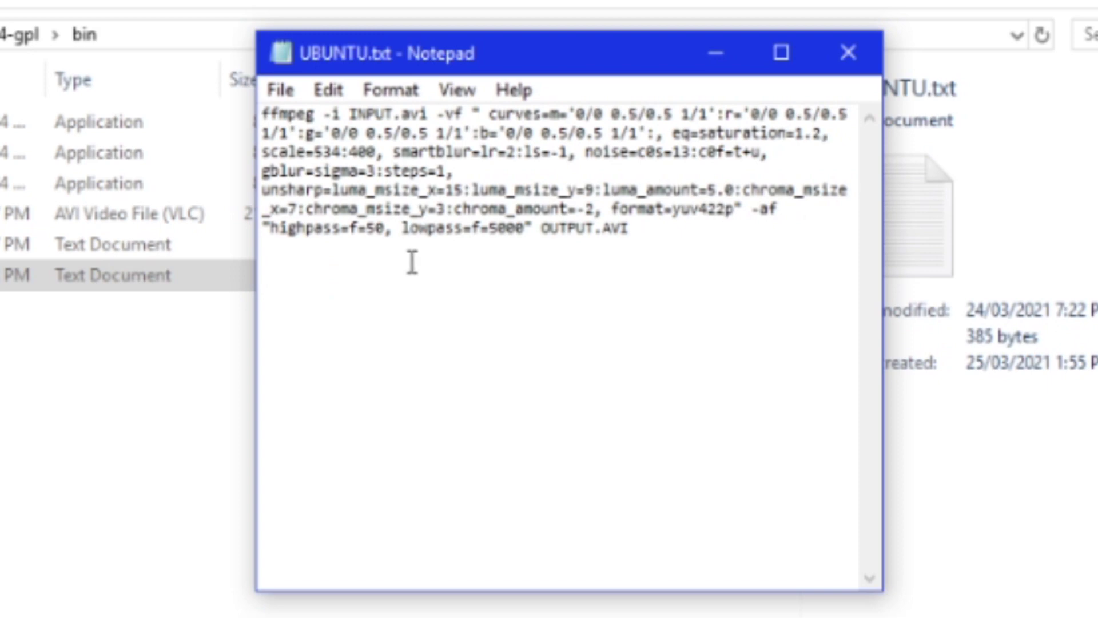
{"action": "key", "text": "ctrl+a"}
{"action": "left_click", "coordinate": [849, 53]}
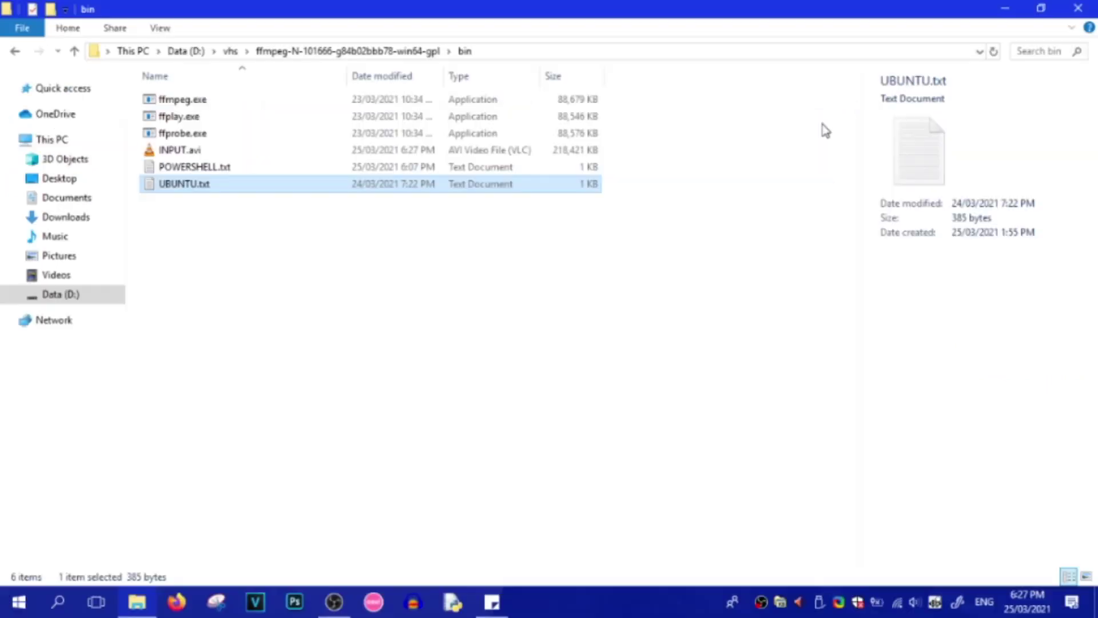
{"action": "key", "text": "shift+F10"}
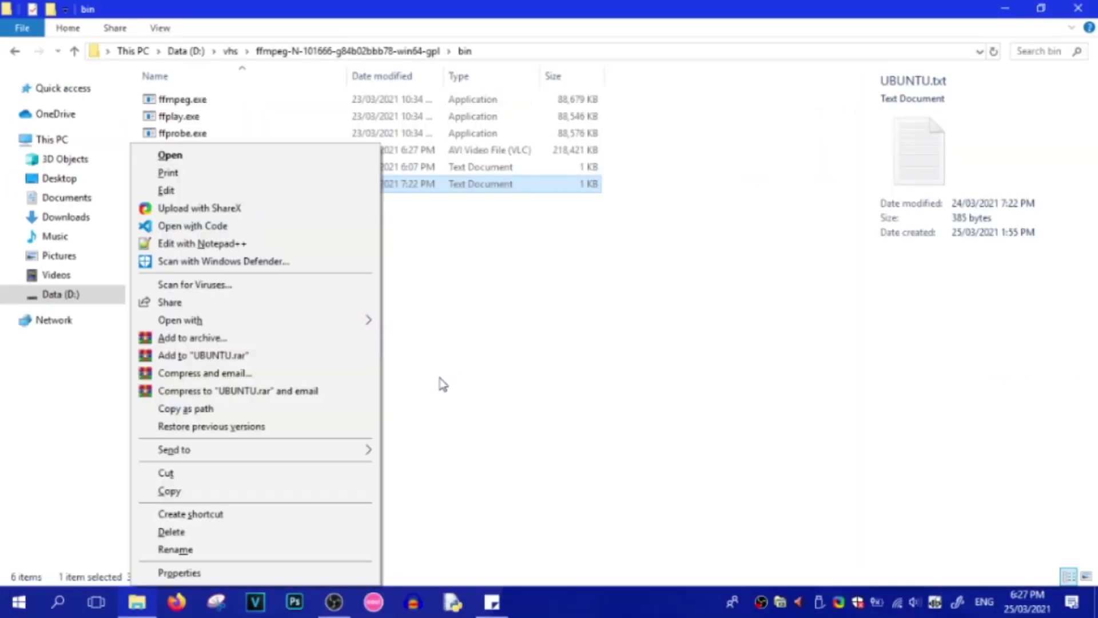
{"action": "left_click", "coordinate": [614, 296]}
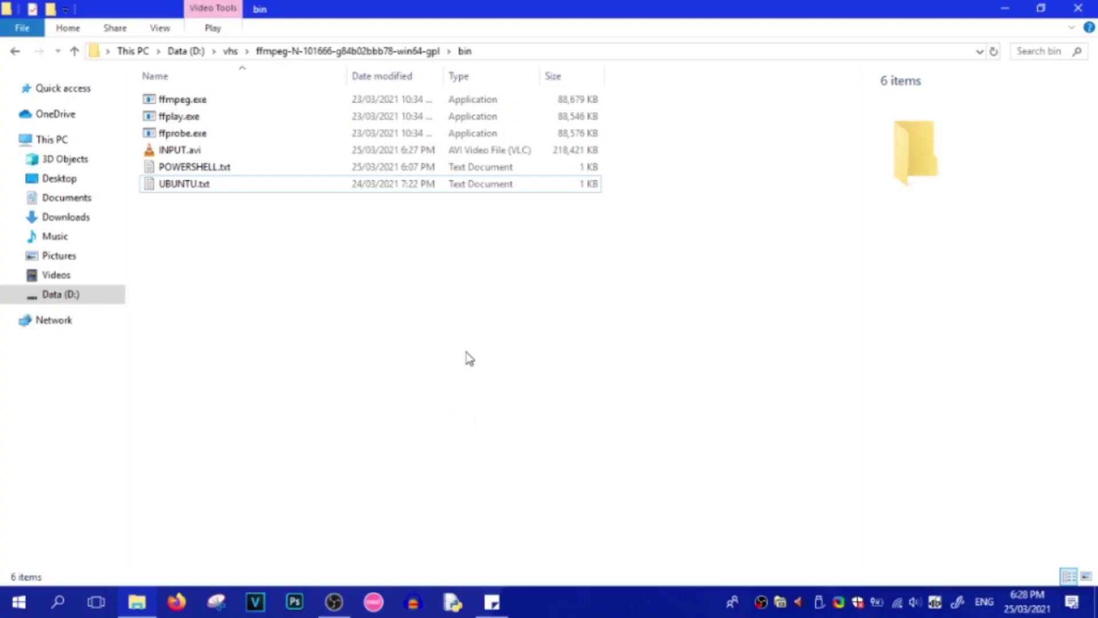
Step: Copy the POWERSHELL.txt command and open a PowerShell window in the bin folder
{"action": "double_click", "coordinate": [194, 167]}
{"action": "key", "text": "ctrl+a"}
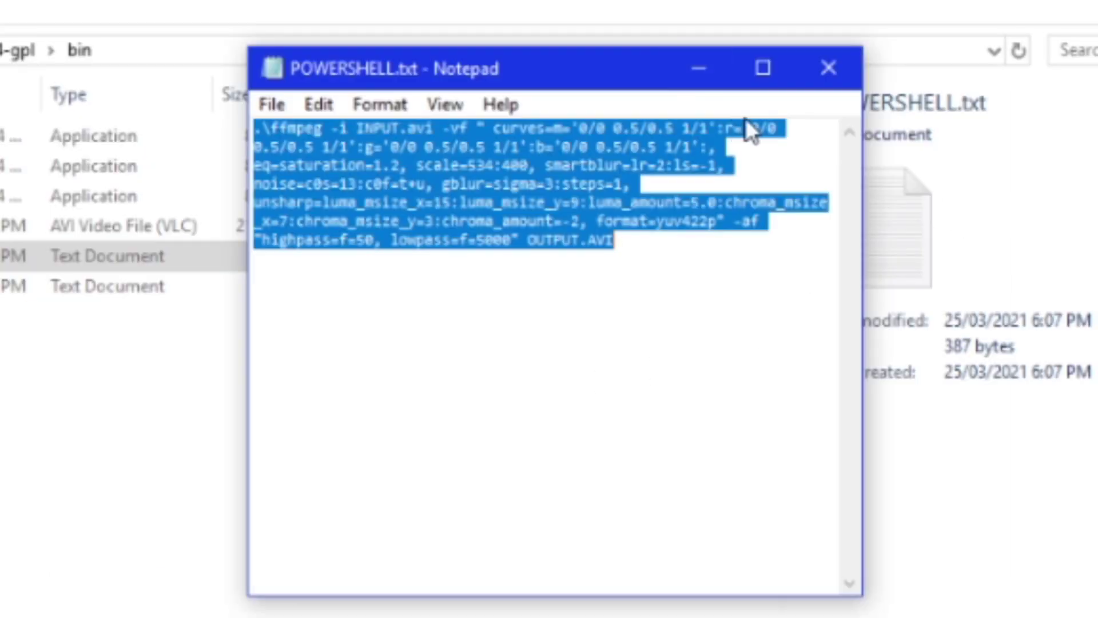
{"action": "left_click", "coordinate": [729, 64]}
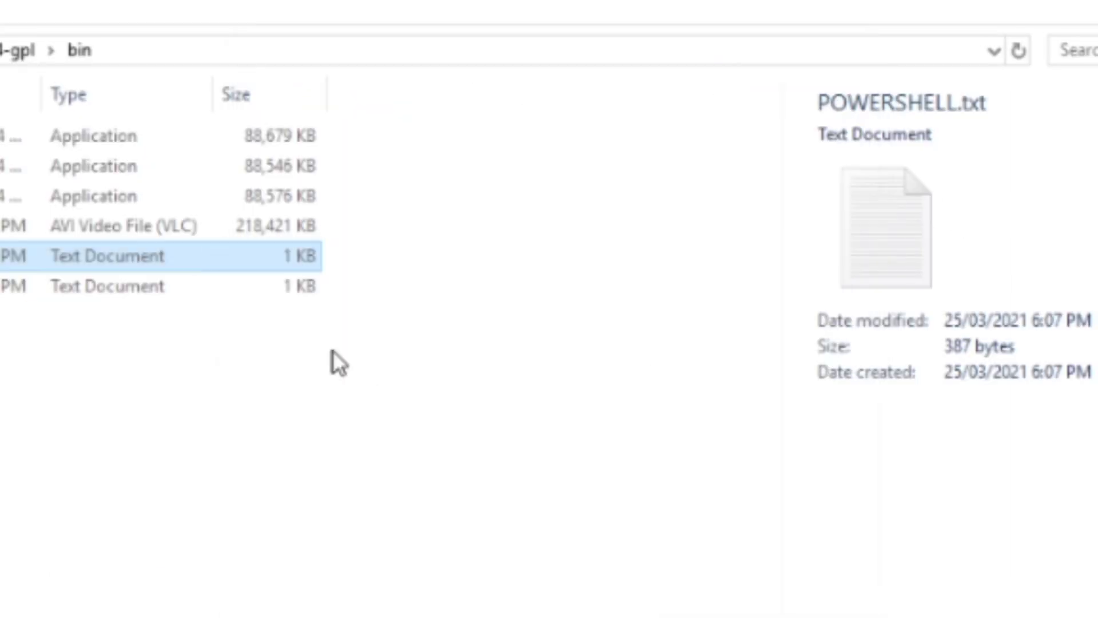
{"action": "right_click", "coordinate": [193, 476]}
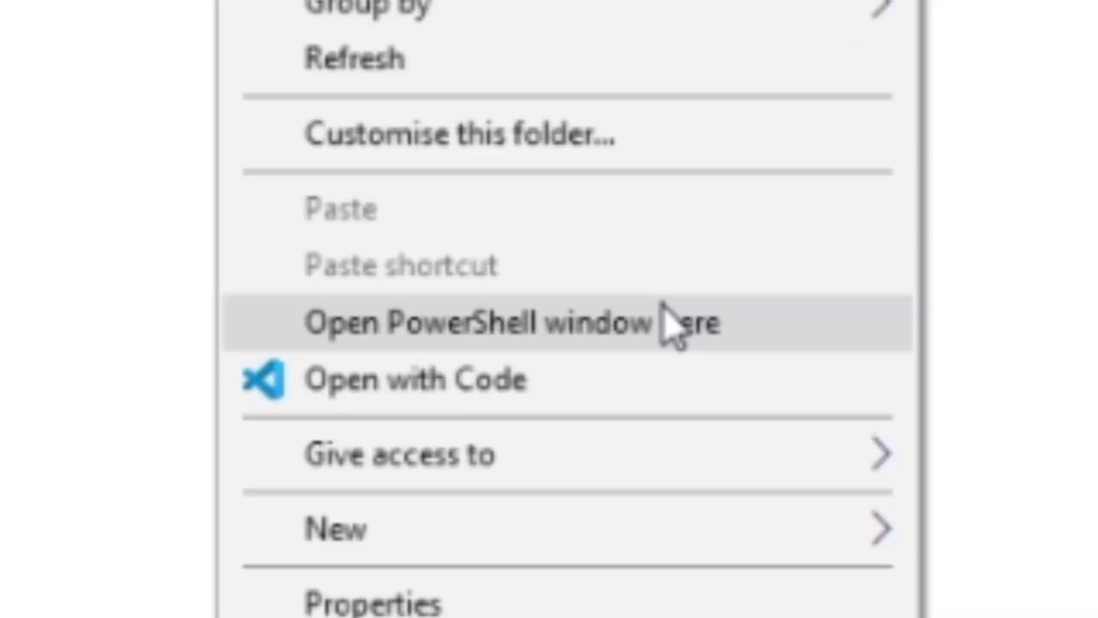
{"action": "left_click", "coordinate": [451, 438]}
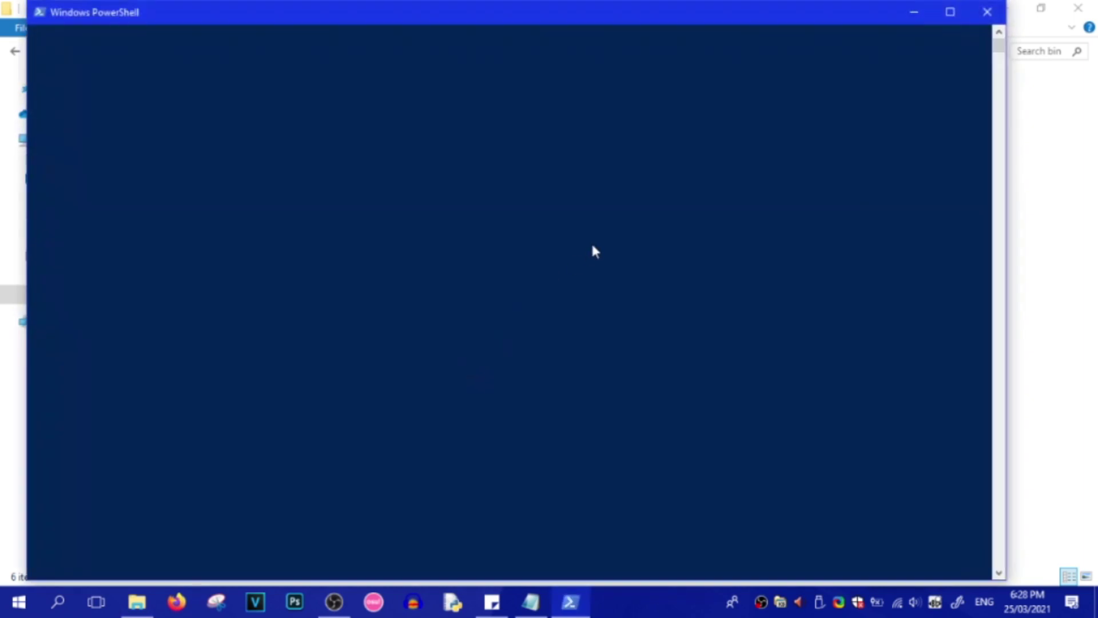
Step: Paste and run the ffmpeg filter command to turn INPUT.avi into OUTPUT.mp4
{"action": "type", "text": ".\\ffmpeg -i INPUT.avi -vf \" curves=m='0/0 0.5/0.5 1/1':r='0/0 0.5/0.5 1/1':g='0/0 0.5/0.5 1/1':b='0/0 0.5/0.5 1/1':, eq=saturation=1.2, scale=534:400, smartblur=lr=2:ls=-1, noise=c0s=13:c0f=t+u, gblur=sigma=3:steps=1, unsharp=luma_msize_x=15:luma_msize_y=9:luma_amount=5.0:chroma_msize_x=7:chroma_msize_y=3:chroma_amount=-2, format=yuv422p\" -af \"highpass=f=50, lowpass=f=5000\" OUTPUT.mp4"}
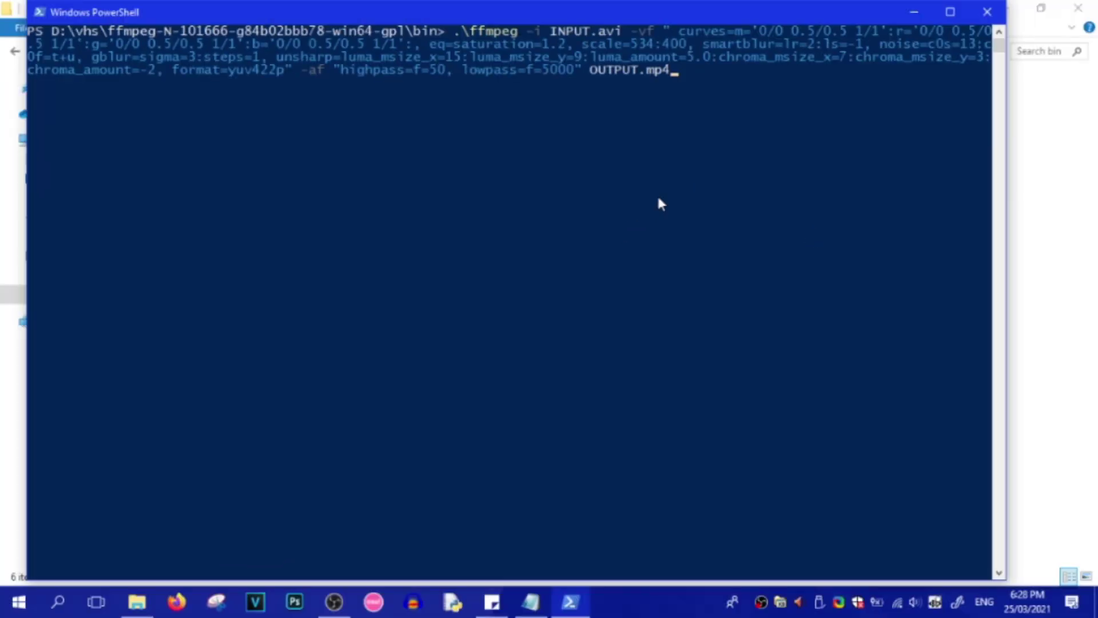
{"action": "key", "text": "Return"}
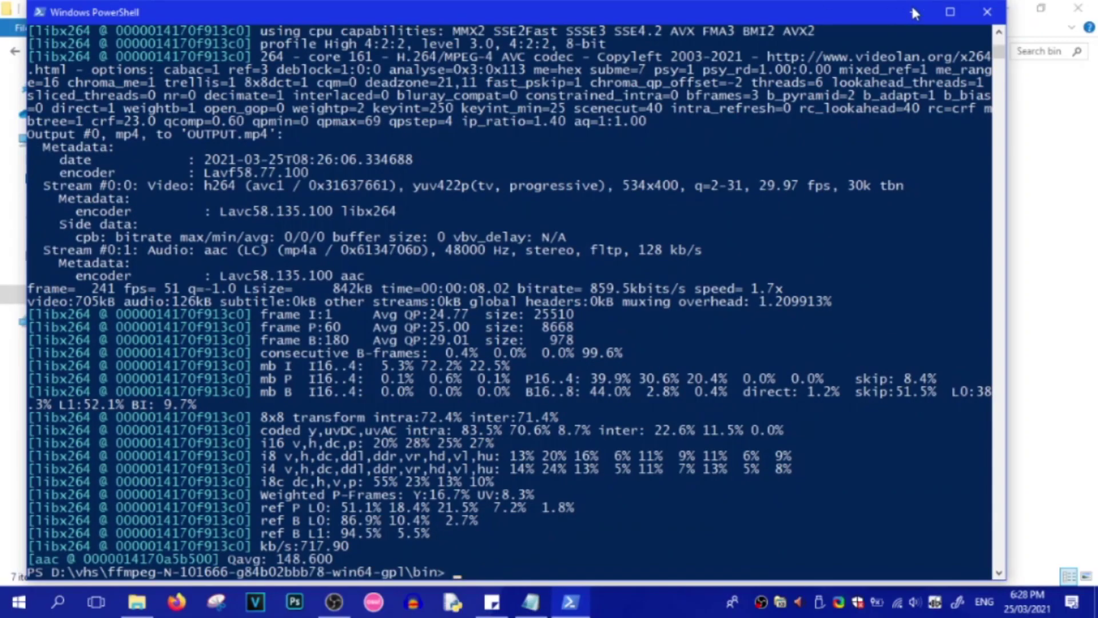
{"action": "left_click", "coordinate": [913, 13]}
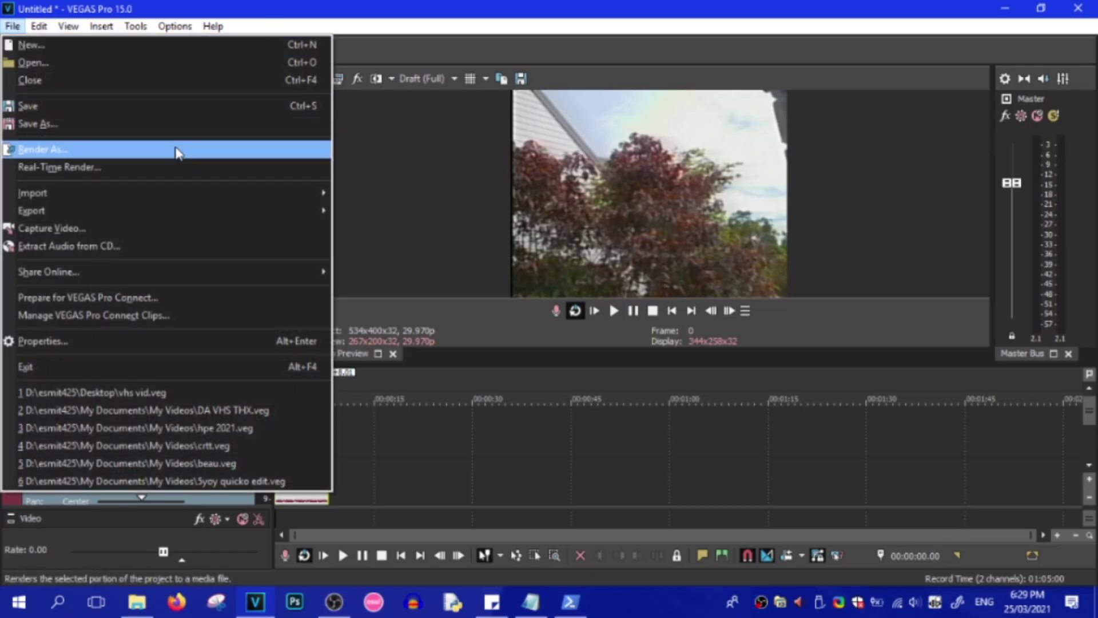
Step: Pick the Video for Windows format with the Uncompressed 29.970 template in Render As
{"action": "left_click", "coordinate": [179, 151]}
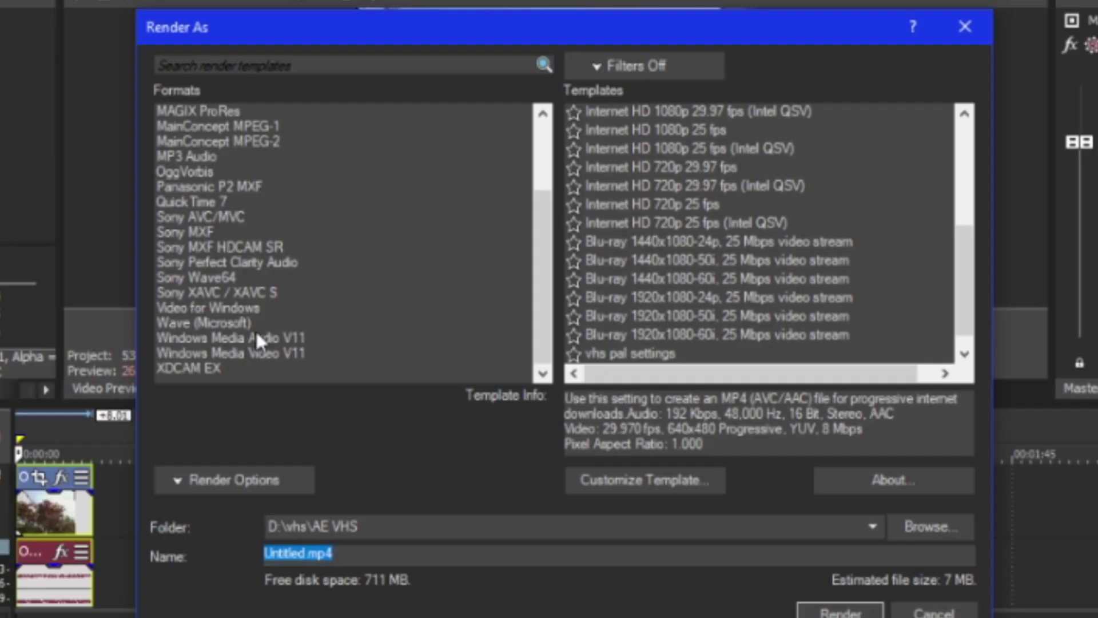
{"action": "left_click", "coordinate": [254, 309]}
{"action": "scroll", "coordinate": [692, 261], "scroll_direction": "down", "scroll_amount": 5}
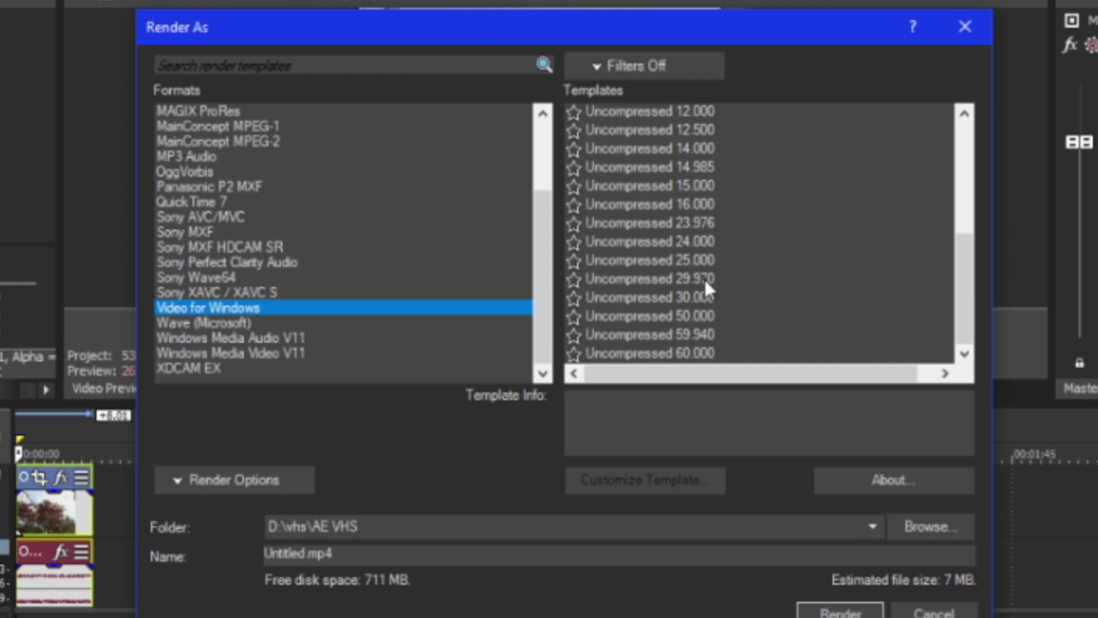
{"action": "left_click", "coordinate": [704, 279]}
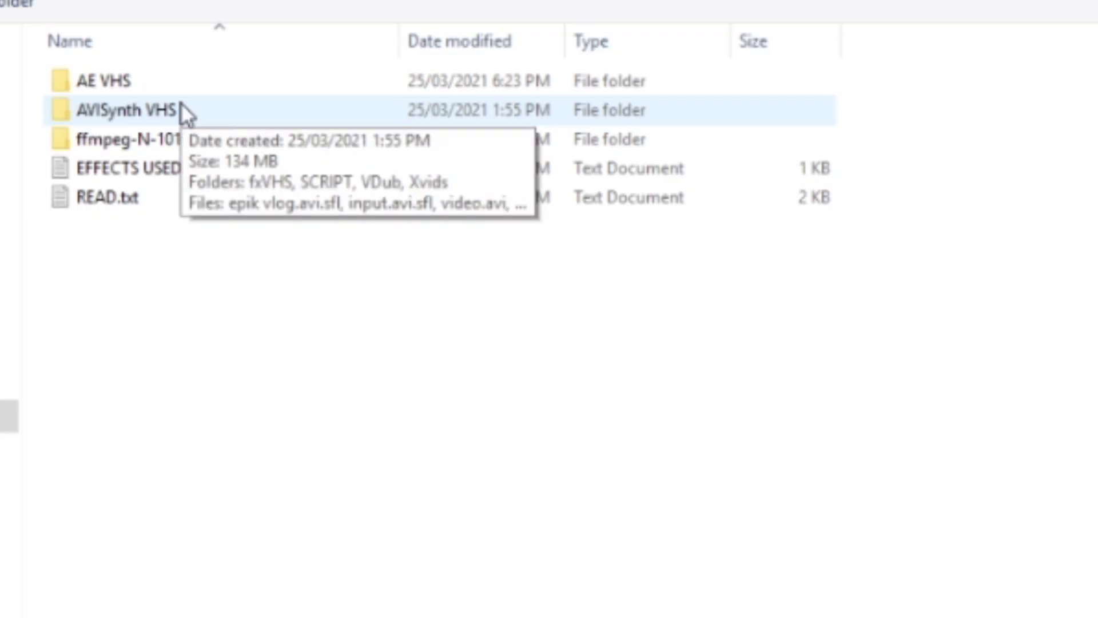
Step: Open EFFECT.avs from AVISynth VHS > SCRIPT in VirtualDub by dropping it onto VirtualDub.exe
{"action": "double_click", "coordinate": [191, 109]}
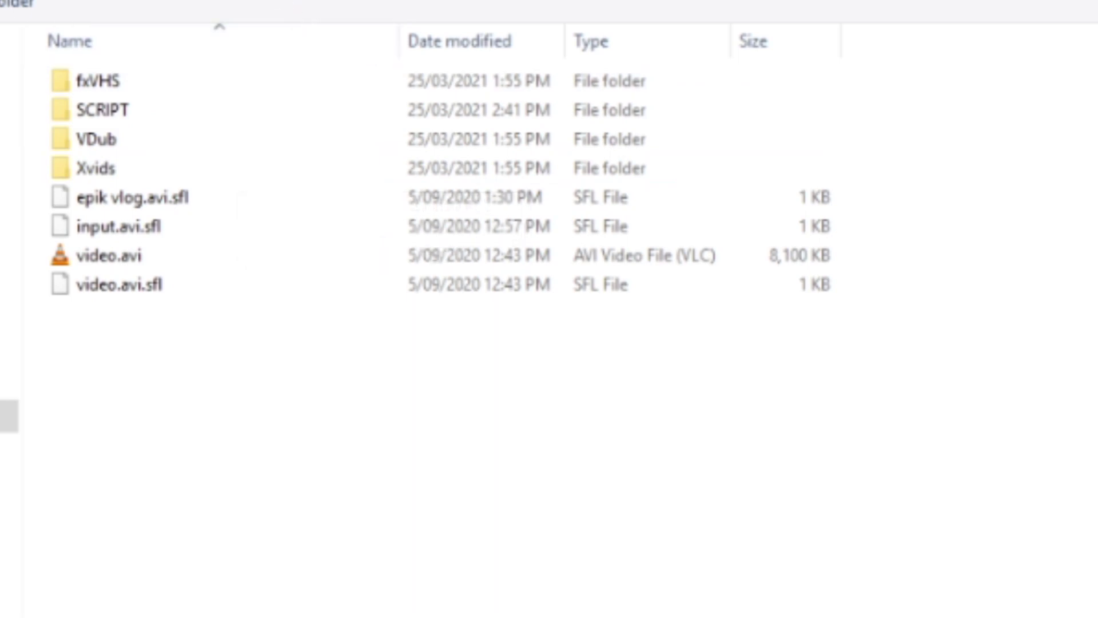
{"action": "double_click", "coordinate": [172, 111]}
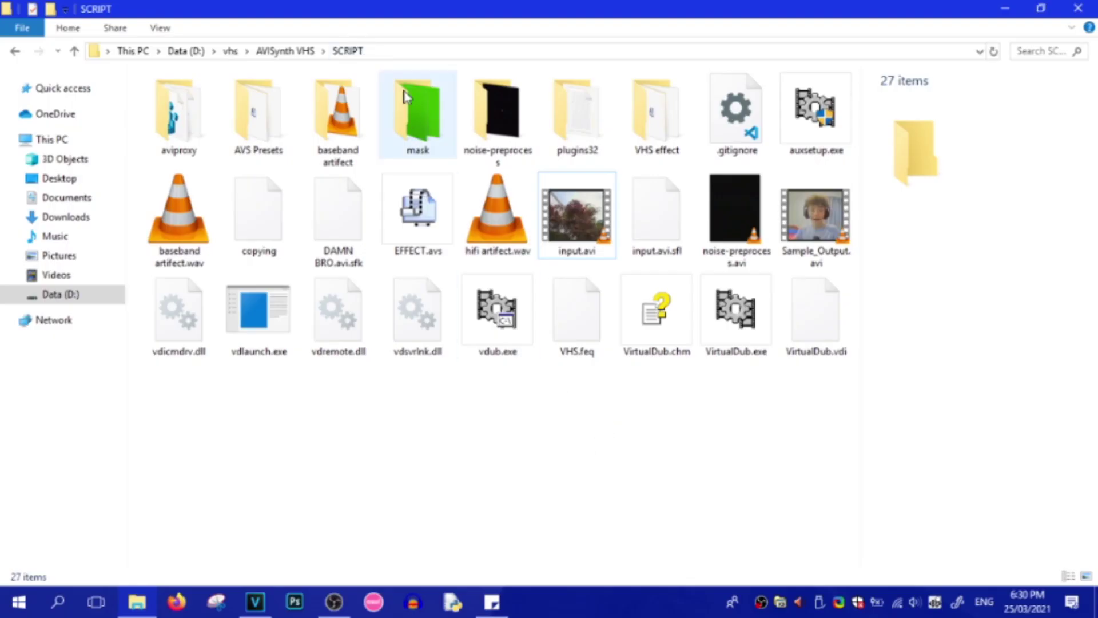
{"action": "left_click_drag", "start_coordinate": [443, 229], "coordinate": [677, 302]}
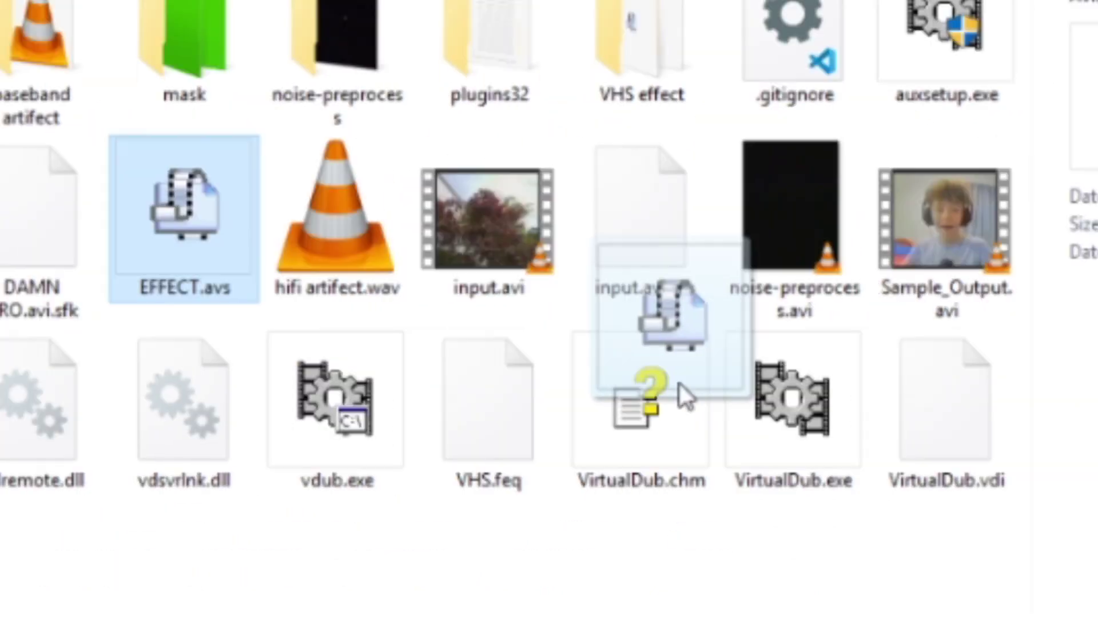
{"action": "left_click_drag", "start_coordinate": [679, 384], "coordinate": [768, 425]}
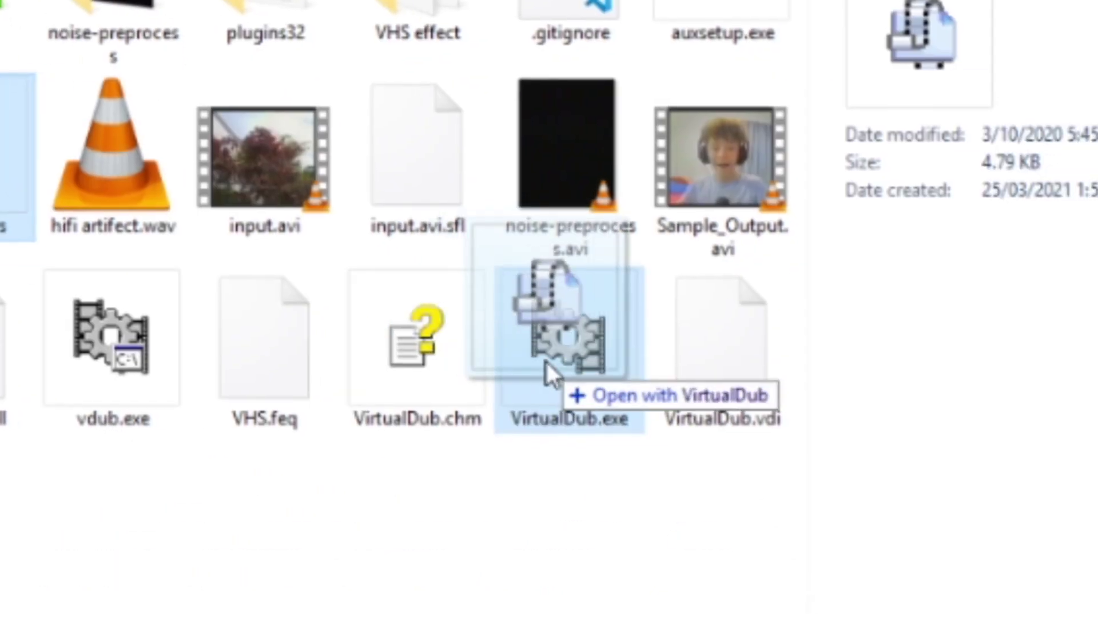
{"action": "left_click_drag", "start_coordinate": [546, 362], "coordinate": [547, 362]}
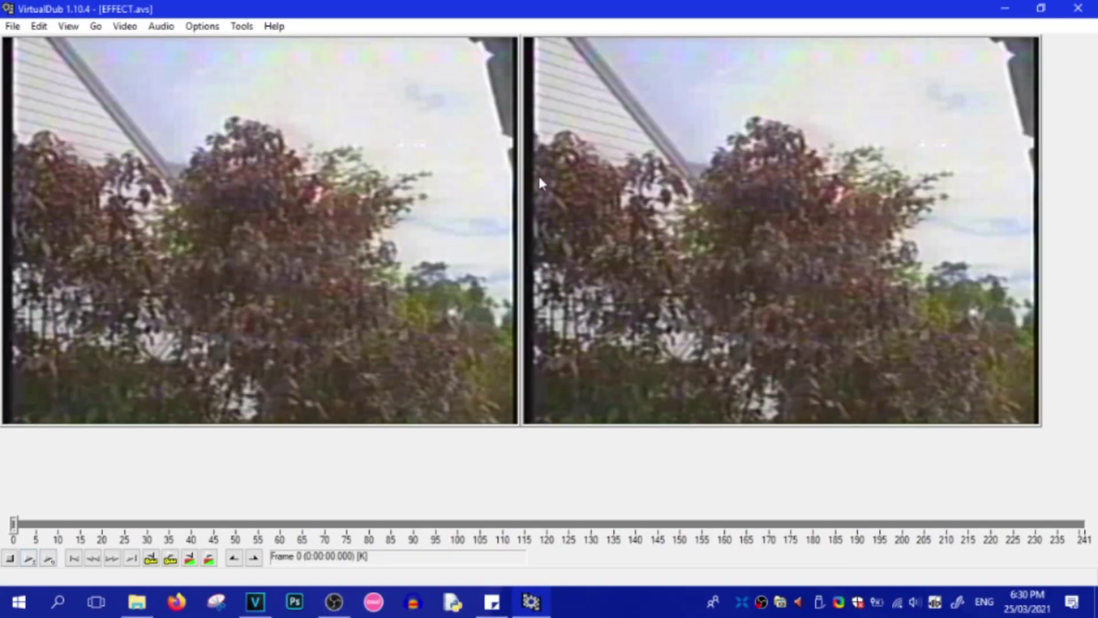
Step: Preview the input, set Xvid MPEG-4 compression, and save the AVI to Videos as 'DA SUPER REAL VHS OMGG'
{"action": "left_click", "coordinate": [29, 559]}
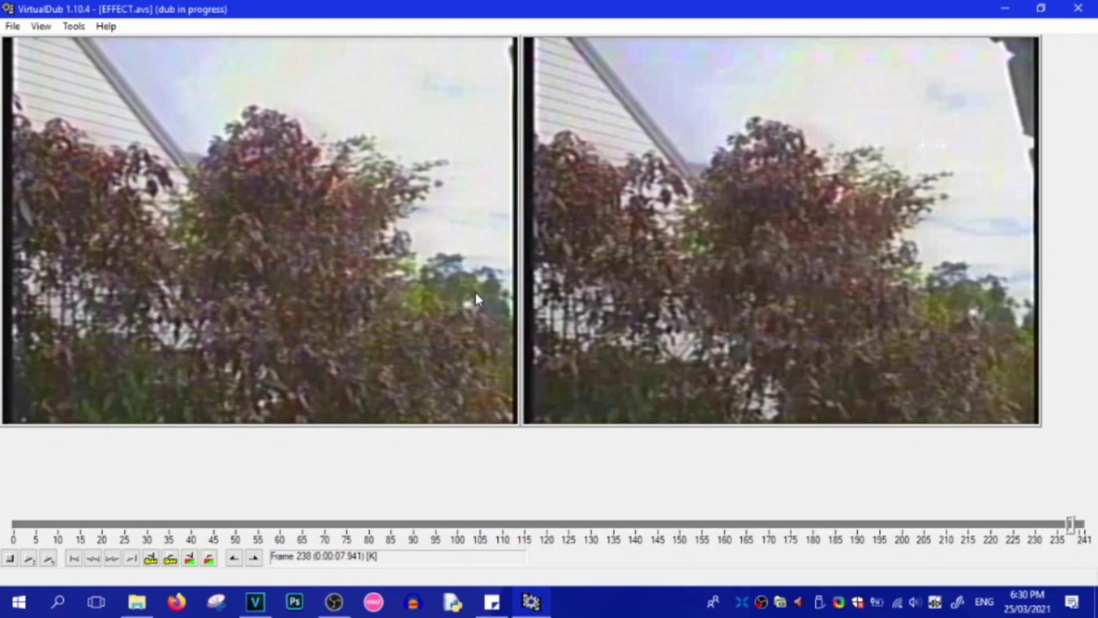
{"action": "left_click", "coordinate": [123, 27]}
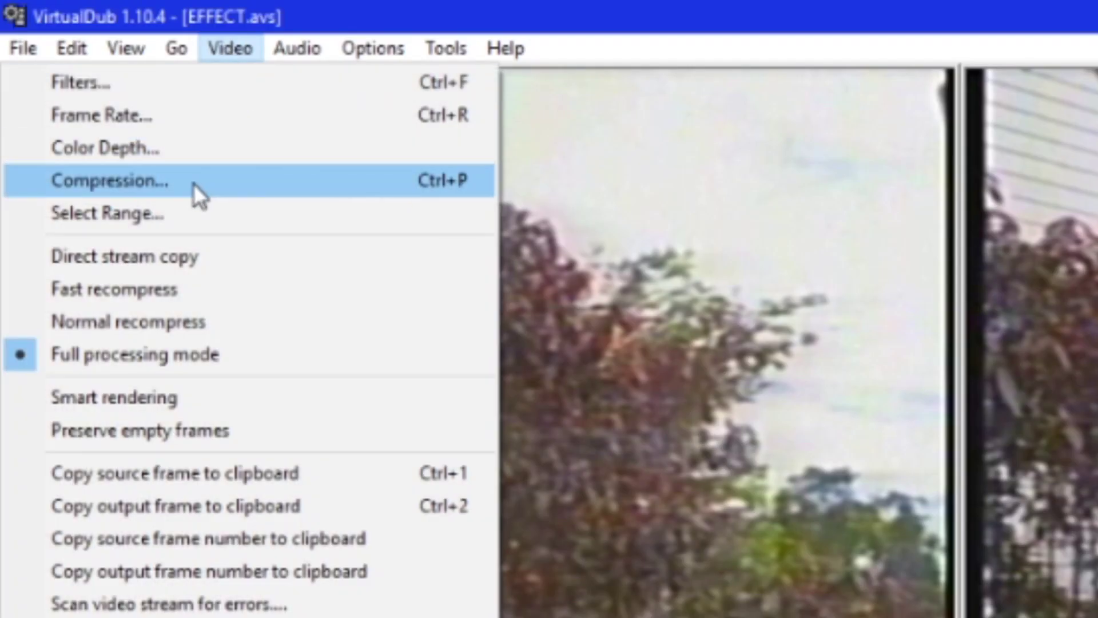
{"action": "left_click", "coordinate": [194, 183]}
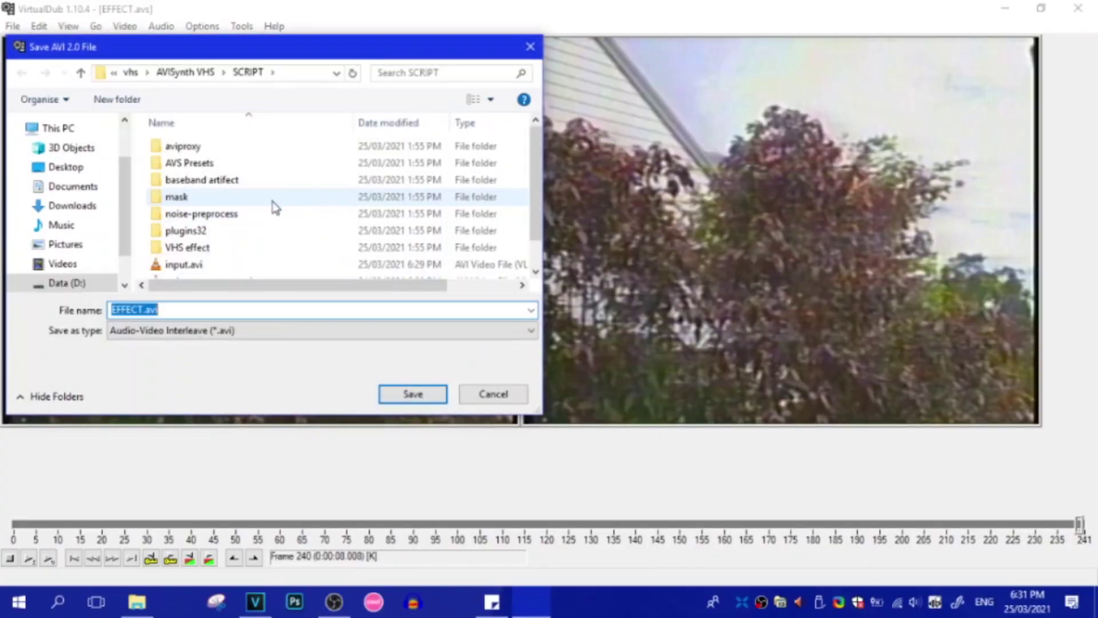
{"action": "left_click", "coordinate": [83, 267]}
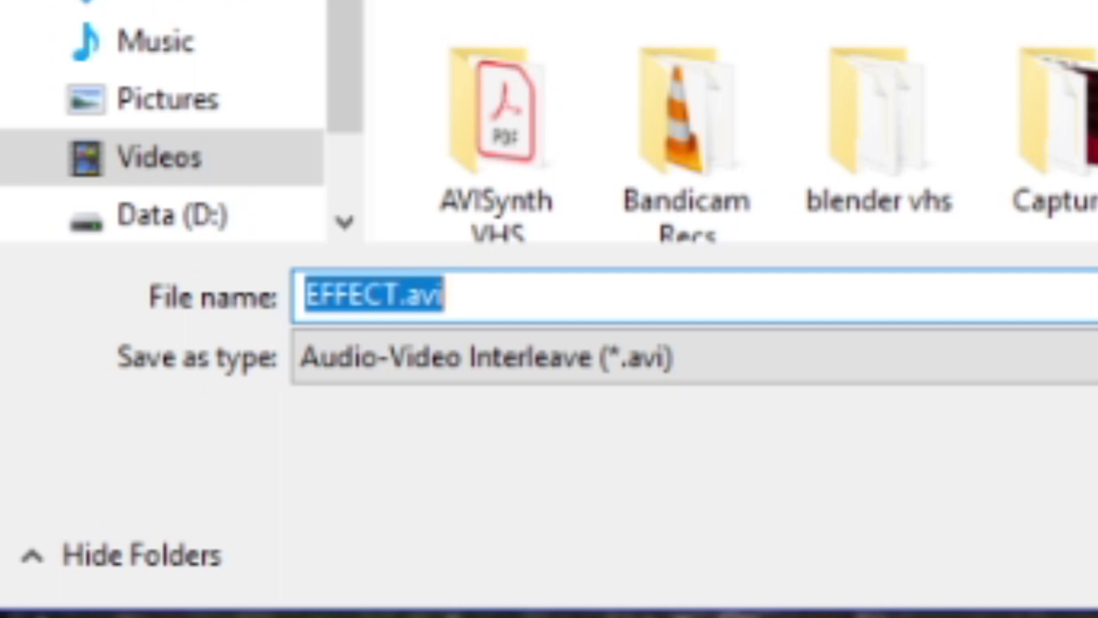
{"action": "type", "text": "DA SUPER"}
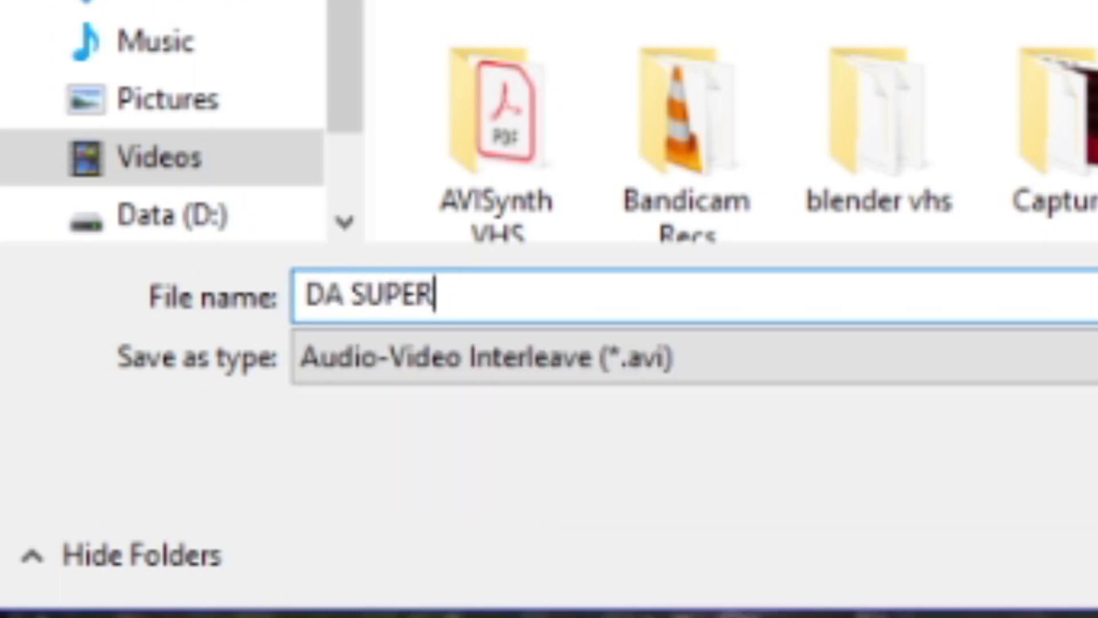